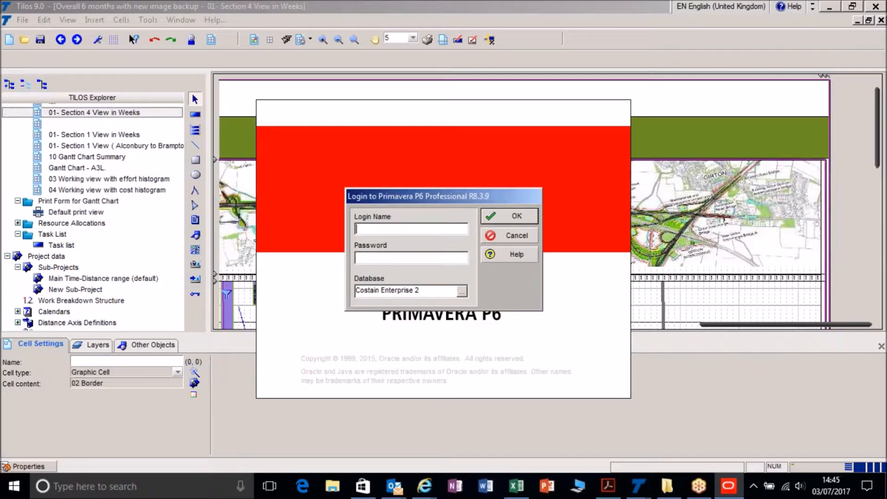
Enter the user's login name and password and submit to sign in to Costain Enterprise 2.
type("kumkana")
key("Tab")
key("Caps_Lock")
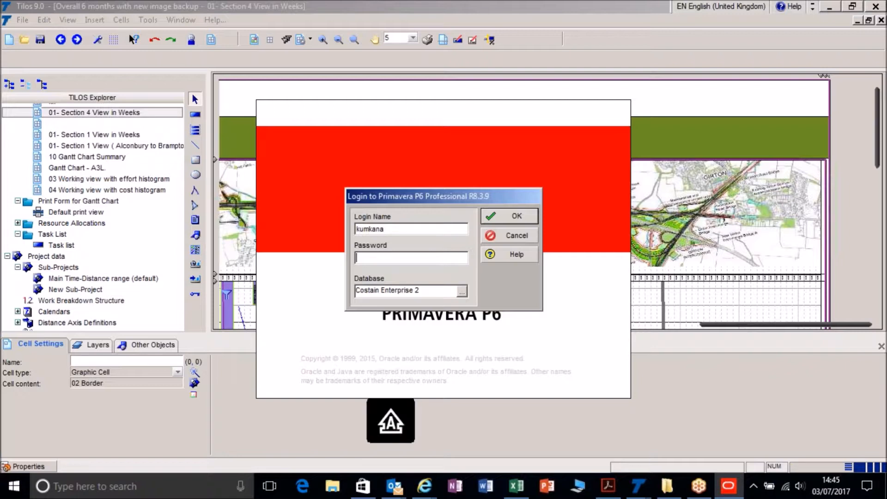
key("Caps_Lock")
type("*********")
key("Return")
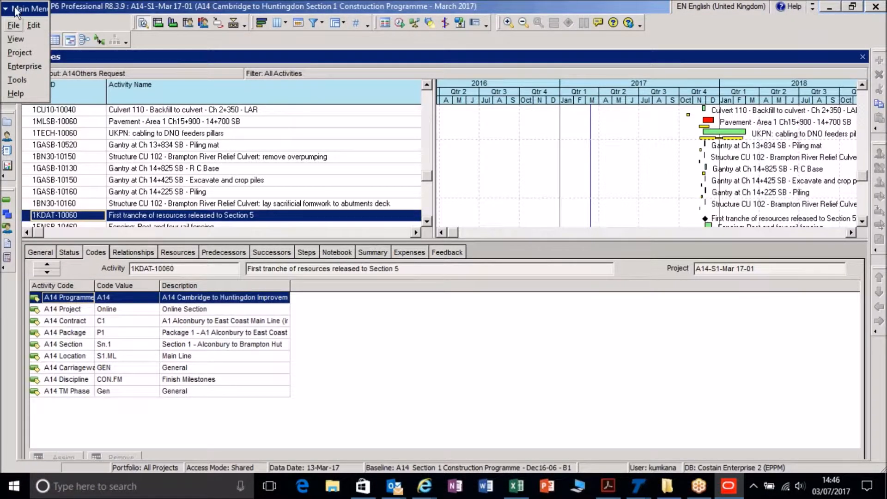
Dock the main menu and open the A14-S2-Working project from the Projects list.
left_click_drag(17, 10, 95, 29)
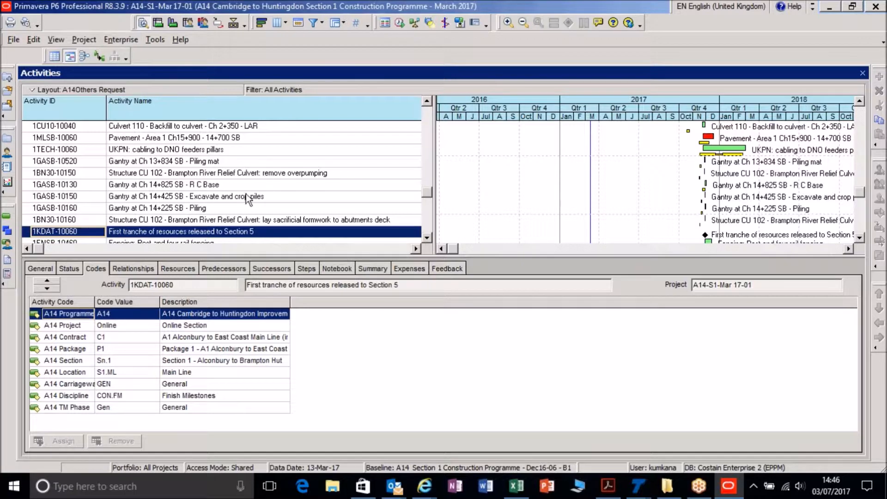
left_click(7, 138)
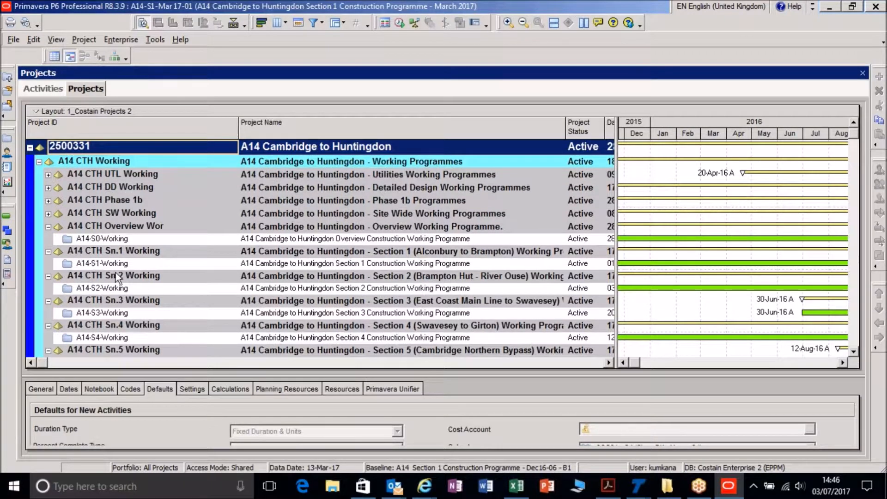
left_click(111, 288)
right_click(111, 288)
left_click(161, 187)
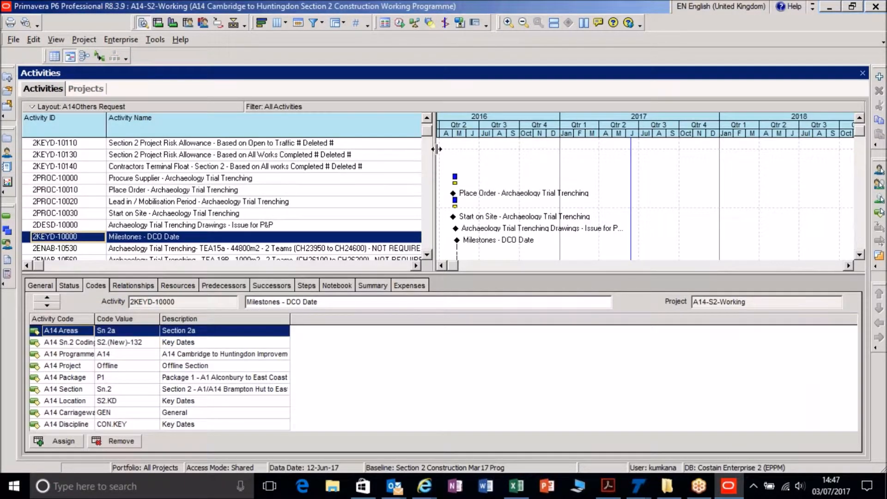
Widen the activity table, narrow Activity Name, and sort activities by A14 Text2.
left_click_drag(434, 148, 731, 149)
left_click_drag(406, 125, 338, 124)
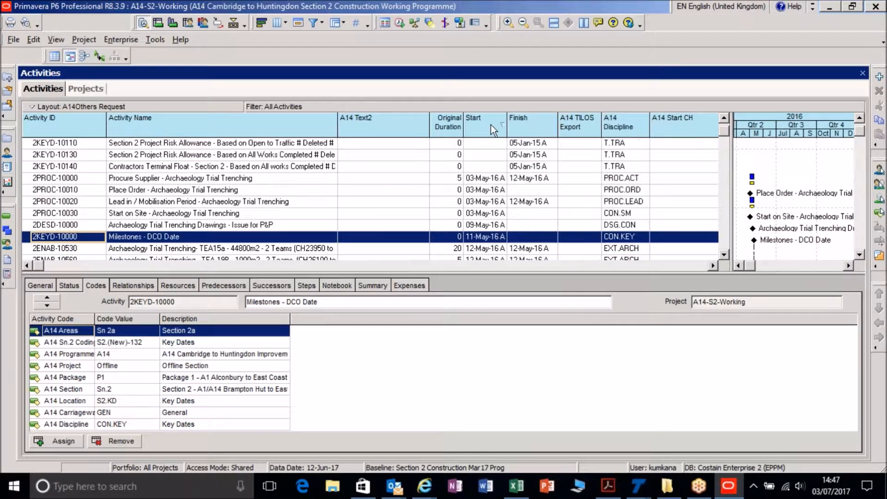
left_click(393, 130)
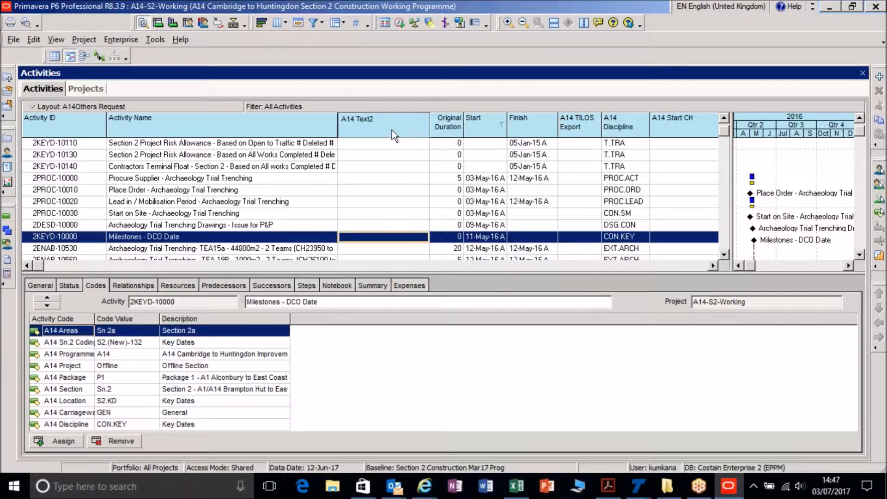
scroll(467, 185, "down", 3)
scroll(466, 186, "up", 3)
Select Wearing Course activity 2A14LR-12720 and narrow A14 Discipline to expose the chainage columns.
left_click(201, 214)
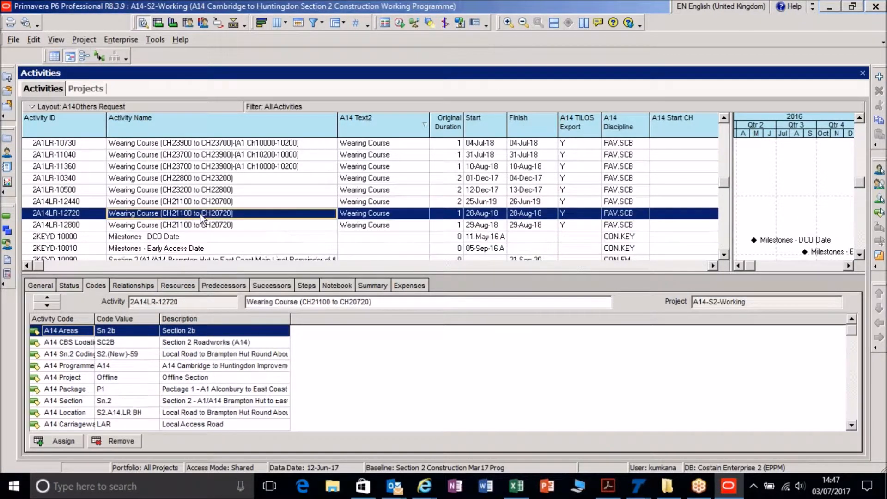
scroll(217, 223, "up", 1)
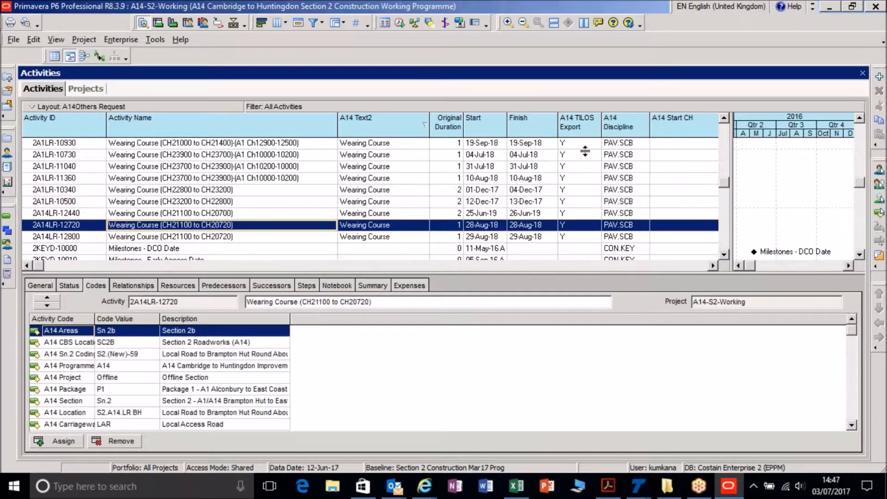
left_click_drag(646, 132, 638, 131)
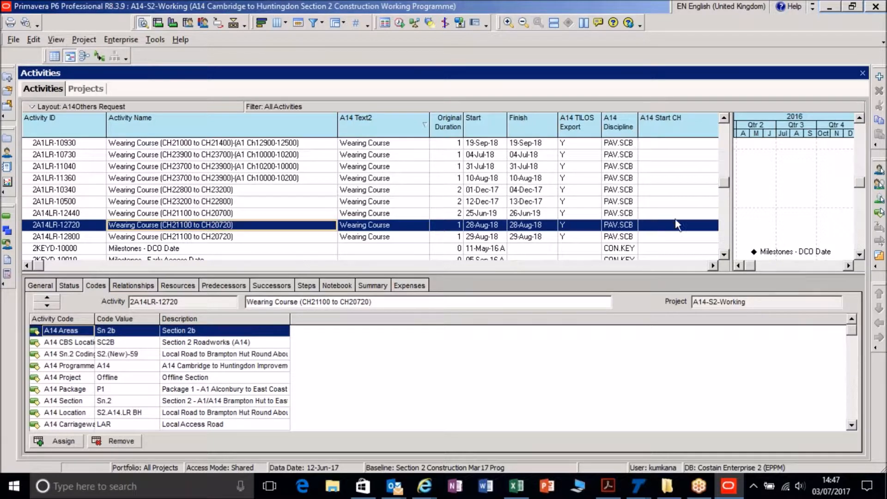
left_click(712, 24)
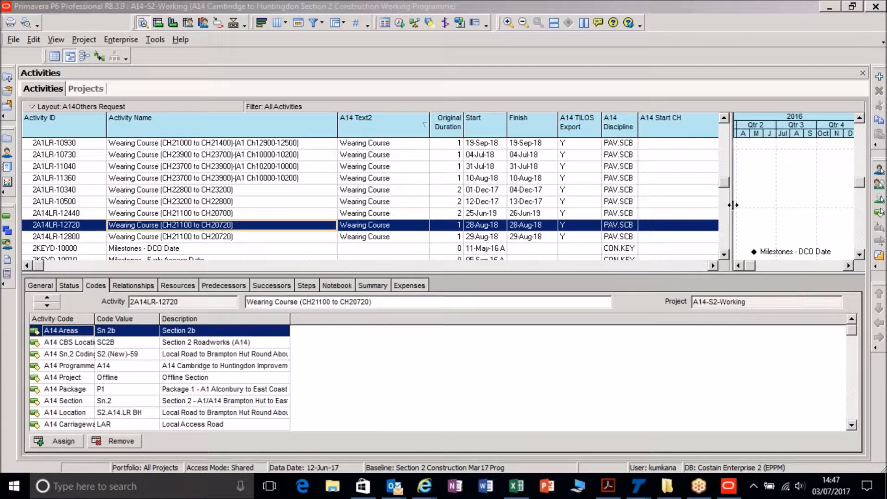
left_click_drag(733, 205, 855, 204)
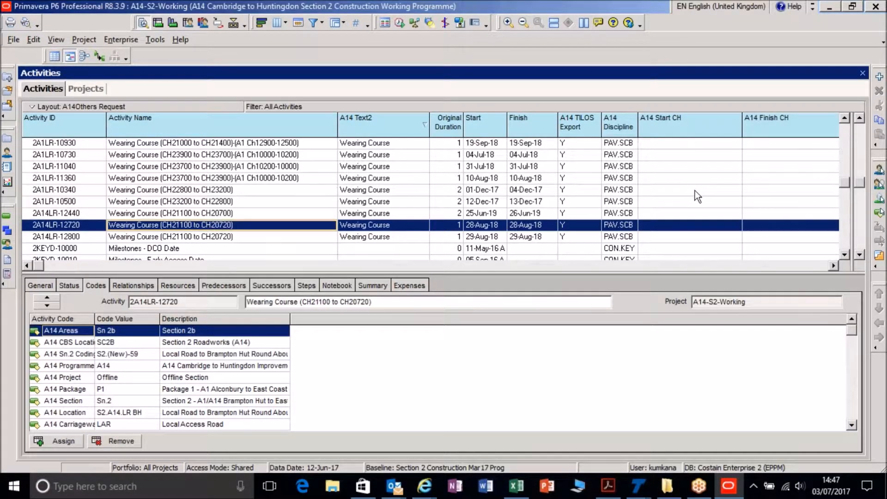
scroll(695, 190, "down", 2)
Narrow the A14 Start CH and A14 Finish CH columns in the activity table.
right_click(658, 124)
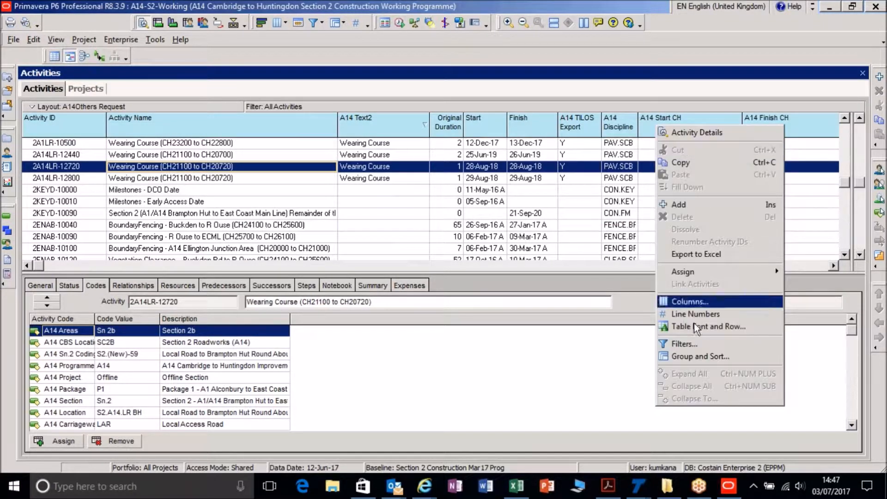
left_click(803, 209)
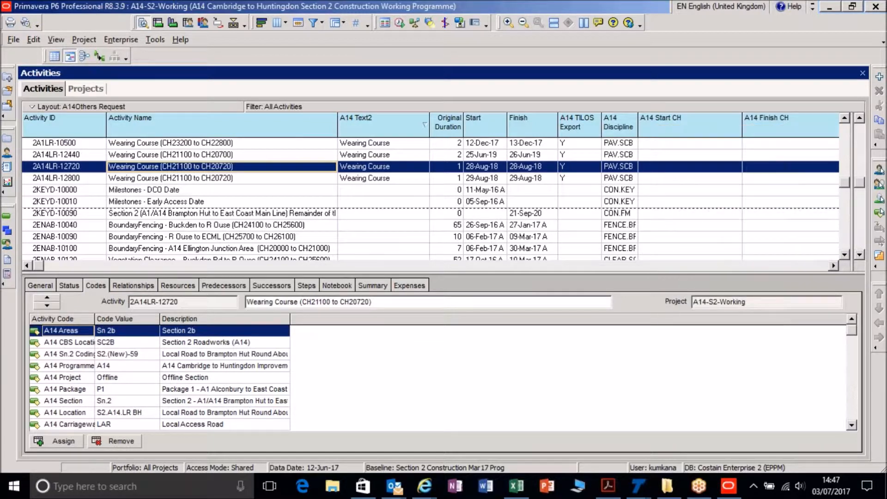
left_click_drag(742, 127, 680, 126)
left_click_drag(805, 132, 747, 131)
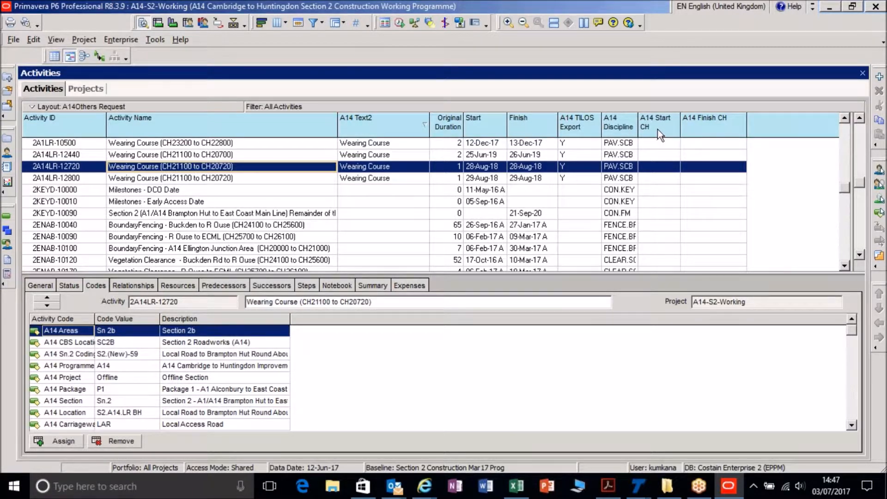
Open the Columns dialog and find the Tilos chainage fields under User Defined.
right_click(658, 130)
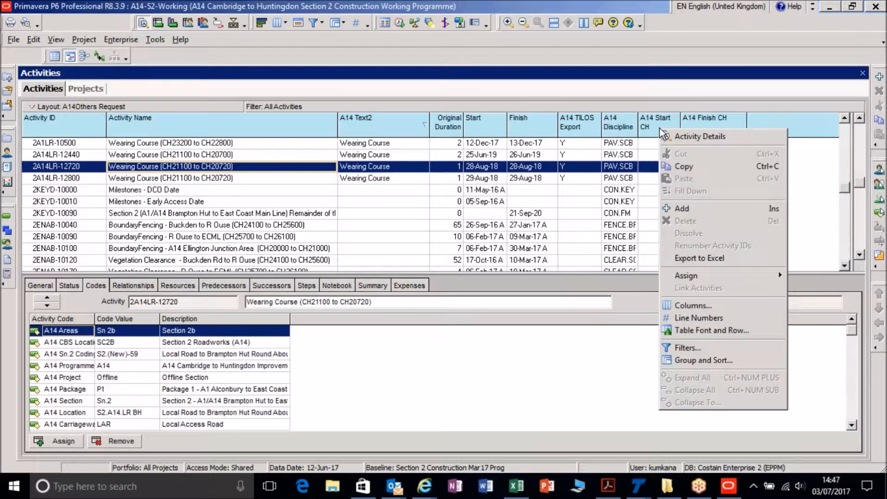
left_click(701, 305)
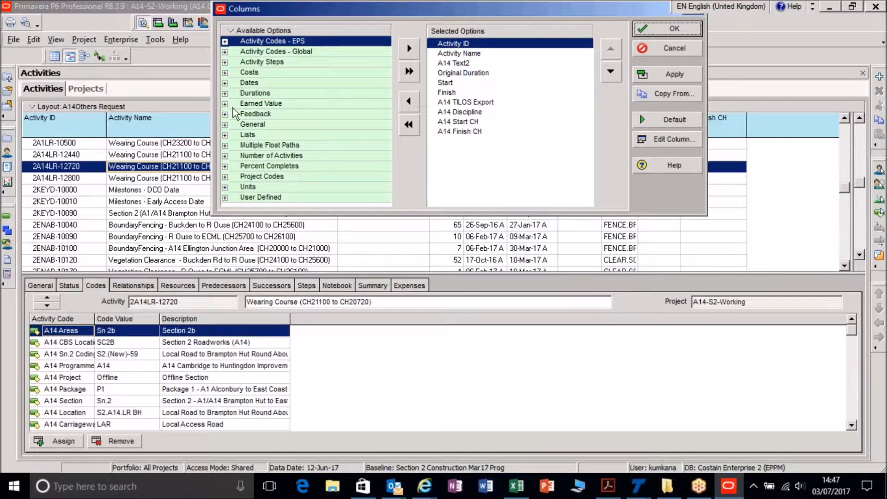
left_click(225, 197)
scroll(286, 138, "down", 1)
scroll(287, 138, "down", 4)
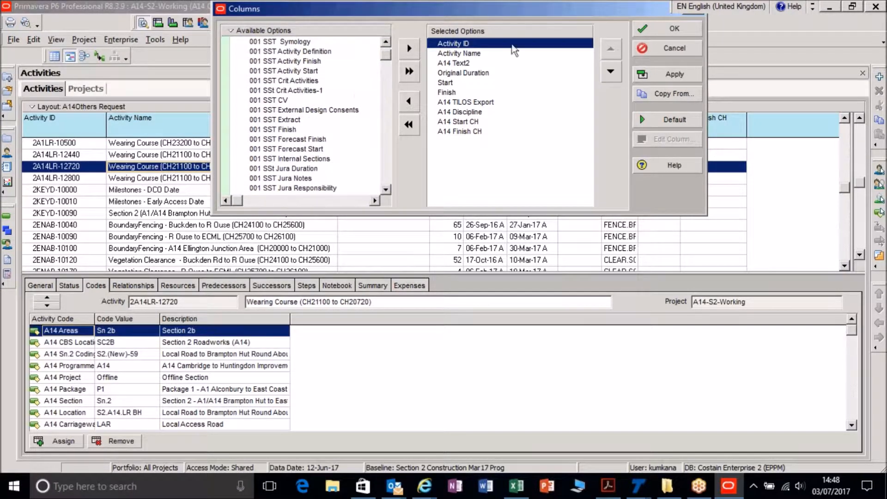
scroll(333, 121, "down", 2)
left_click_drag(386, 56, 386, 161)
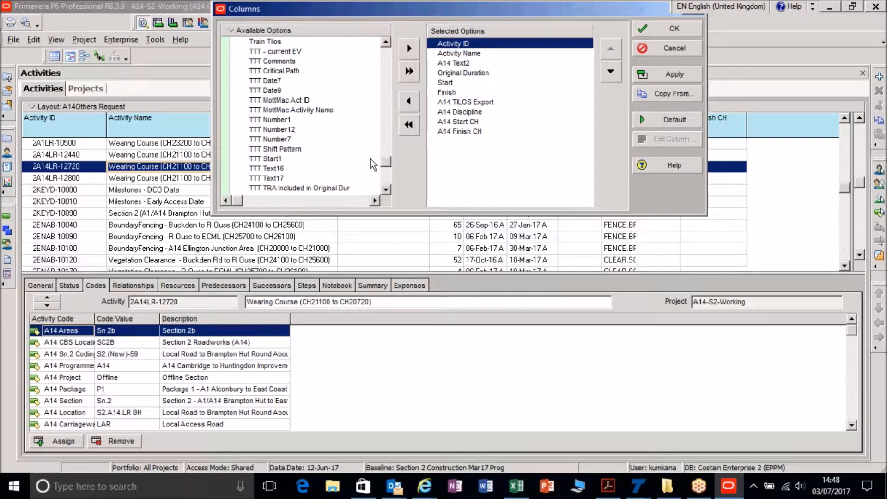
scroll(292, 149, "down", 2)
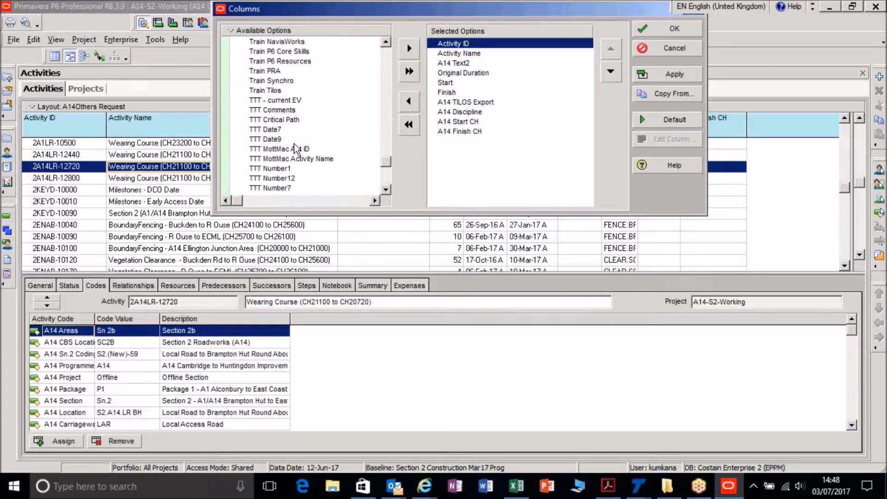
scroll(296, 149, "down", 5)
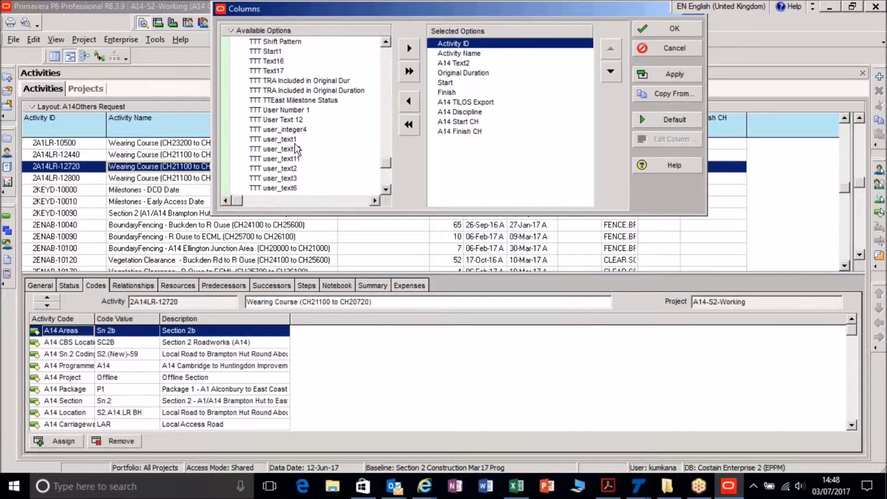
scroll(295, 144, "up", 7)
scroll(296, 143, "up", 4)
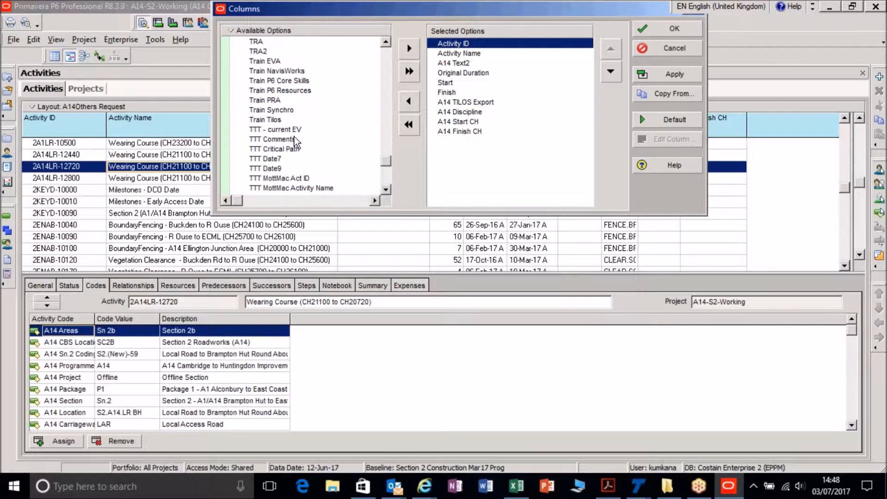
scroll(295, 141, "up", 7)
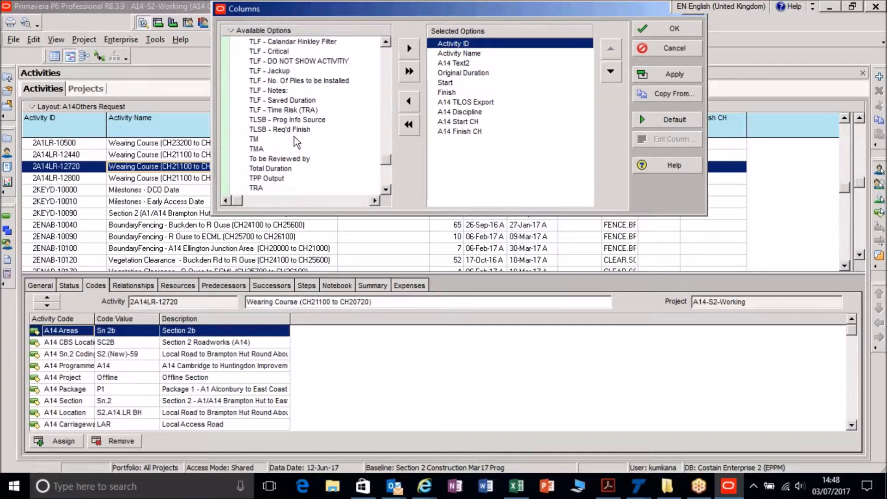
scroll(295, 138, "up", 1)
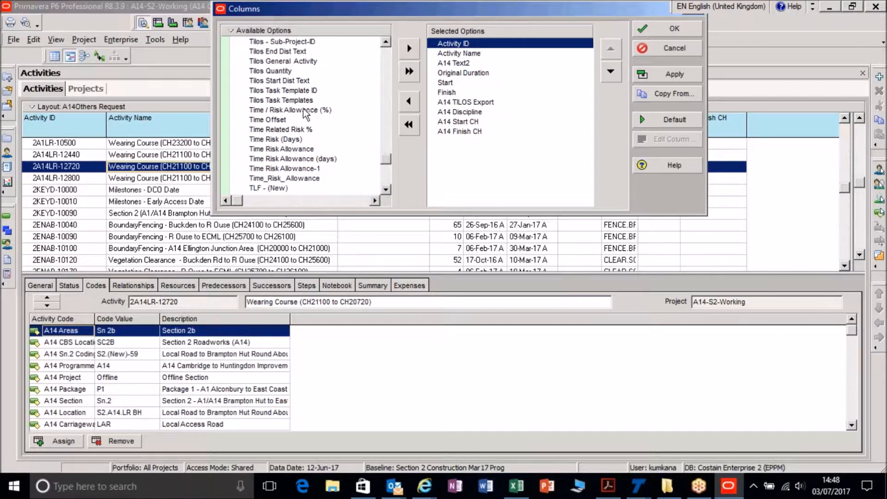
scroll(295, 124, "up", 1)
scroll(294, 124, "up", 2)
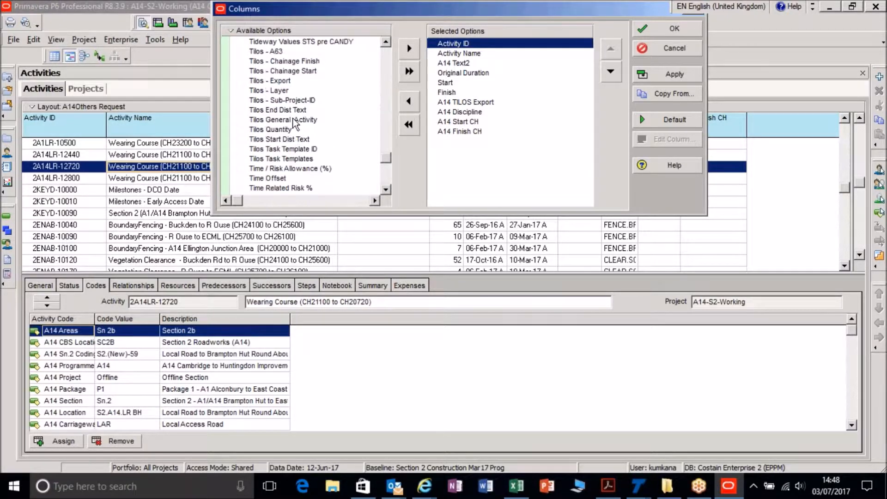
scroll(295, 124, "up", 2)
Add Tilos - Chainage Start and Tilos - Chainage Finish, positioned right after Finish, and apply.
double_click(296, 99)
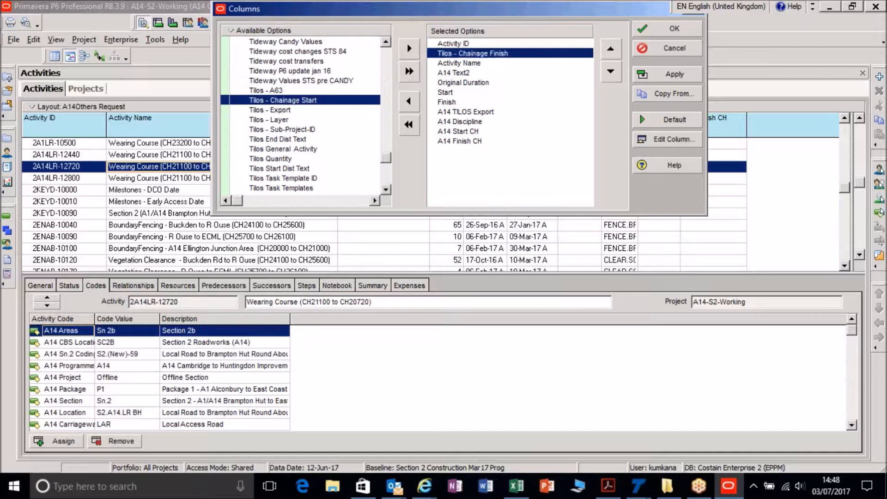
double_click(291, 106)
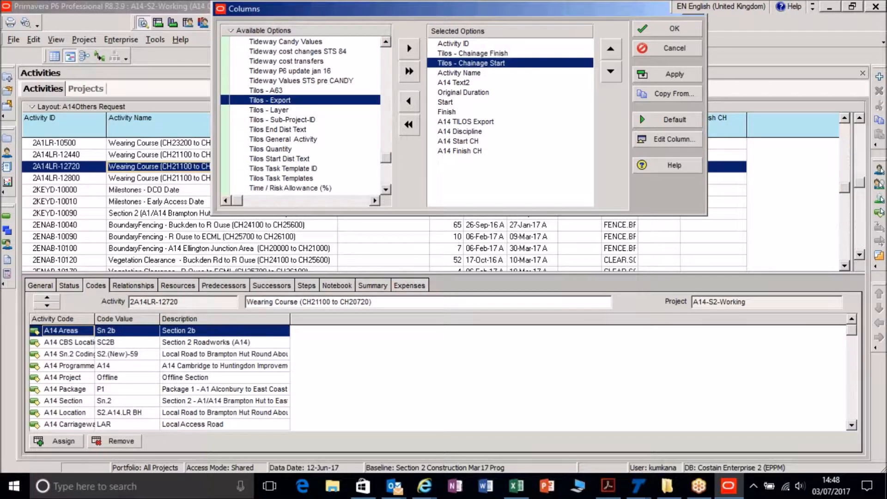
left_click(617, 79)
left_click(617, 79)
left_click(618, 79)
left_click(618, 79)
left_click(504, 53)
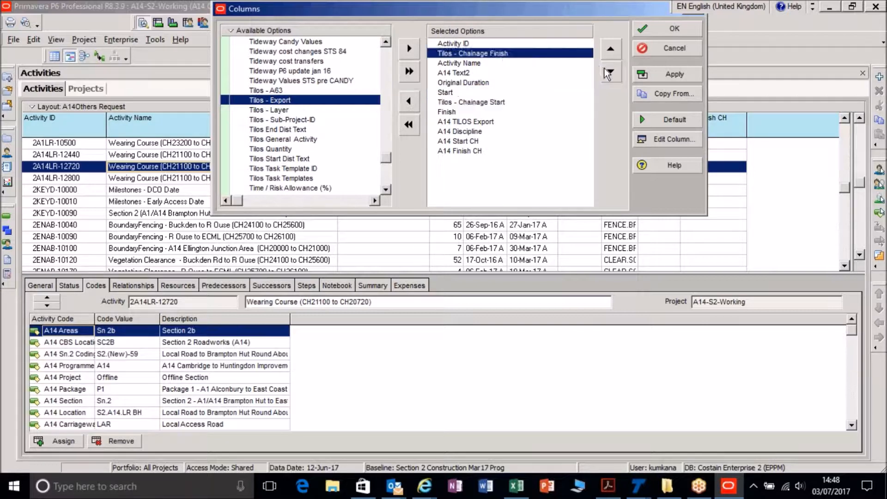
left_click(609, 73)
left_click(608, 73)
left_click(608, 73)
left_click(608, 73)
left_click(608, 73)
left_click(608, 73)
left_click(669, 73)
left_click(490, 102)
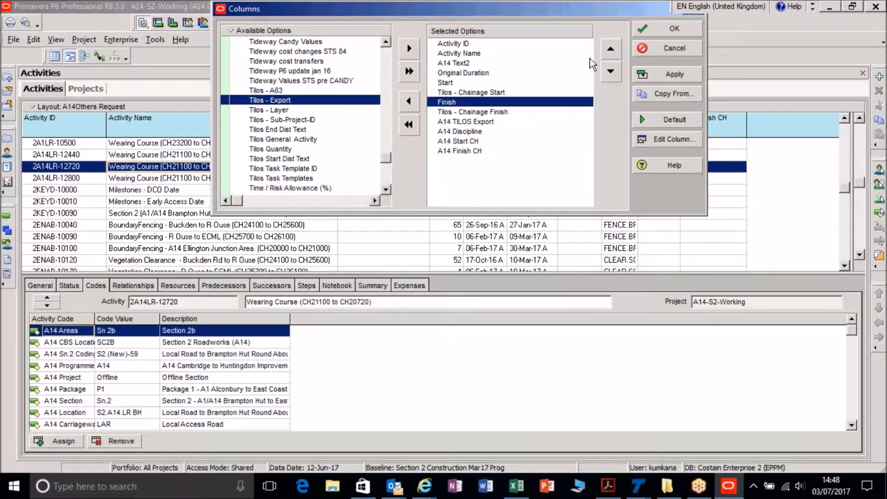
left_click(611, 48)
left_click(663, 75)
left_click(669, 30)
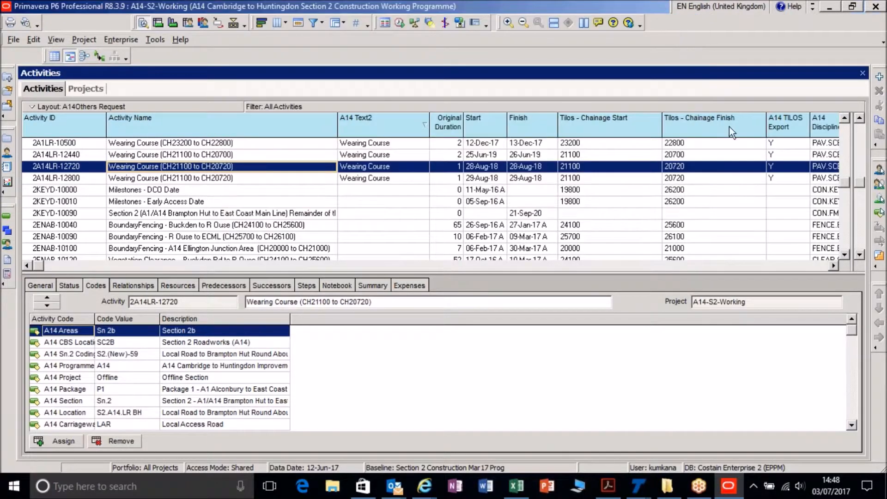
Narrow Tilos - Chainage Start and widen Activity Name so full activity names show.
left_click_drag(662, 128, 607, 131)
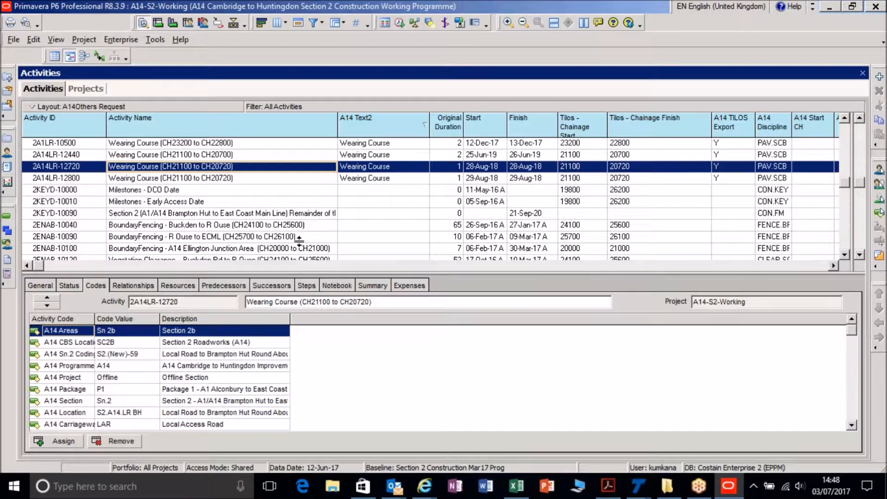
left_click_drag(343, 121, 388, 122)
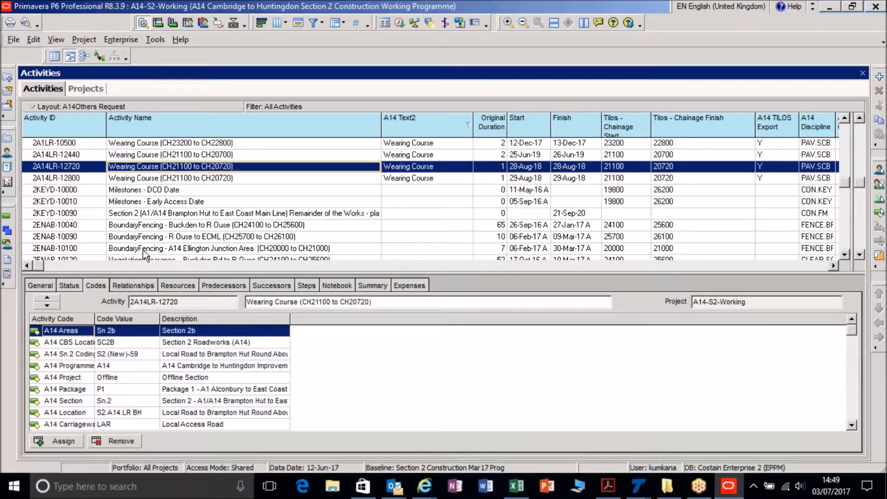
left_click(639, 487)
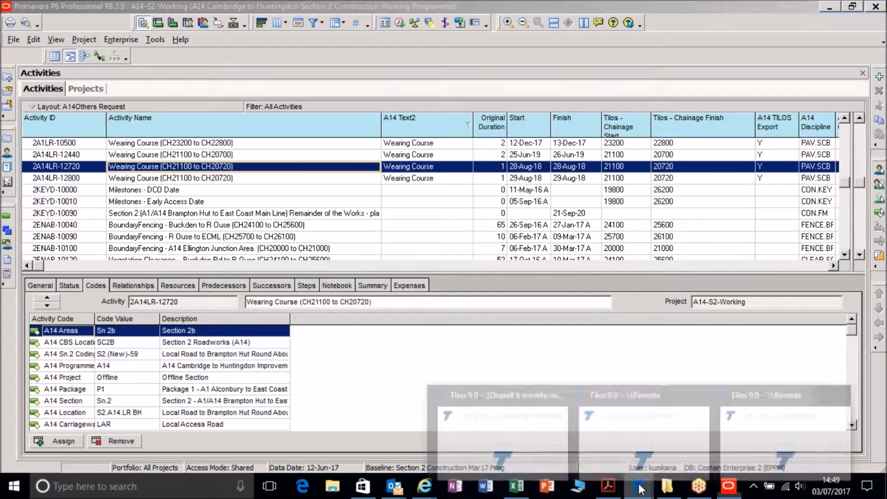
Bring up the TILOS Overall 6 months window, then narrow Activity Name again in P6.
left_click(730, 441)
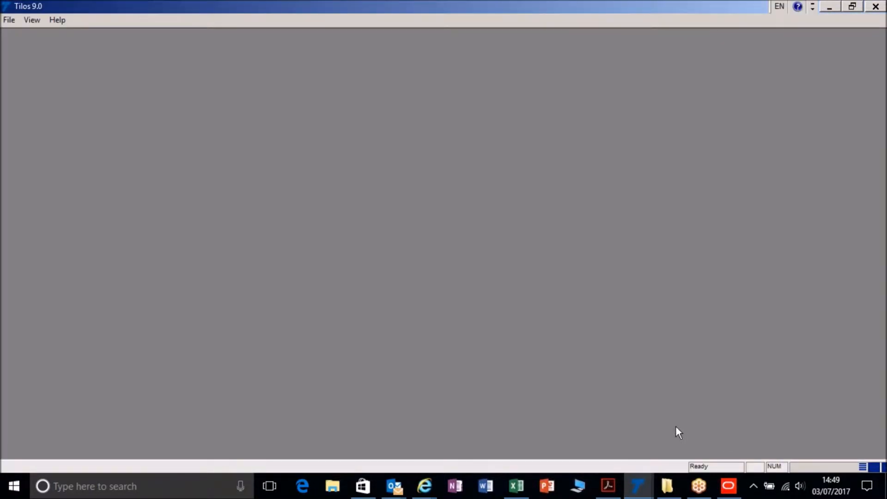
left_click(635, 496)
left_click(632, 463)
left_click(636, 494)
left_click(566, 442)
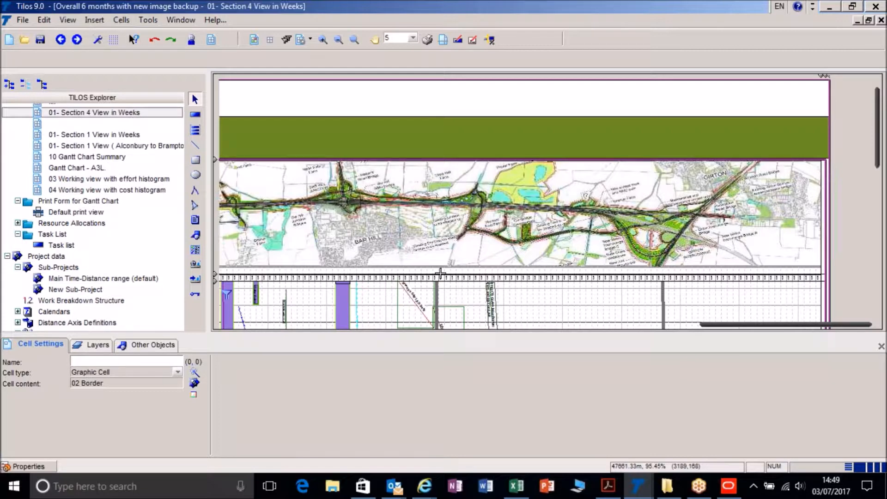
left_click(728, 487)
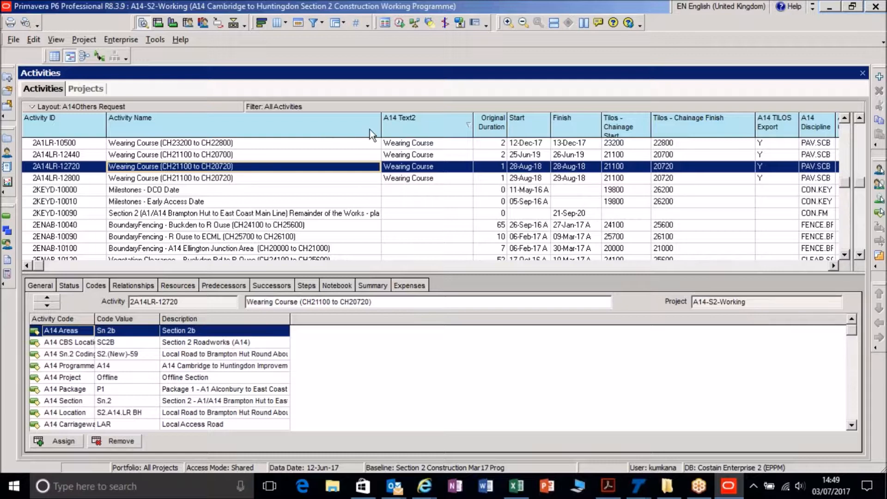
left_click_drag(382, 124, 329, 124)
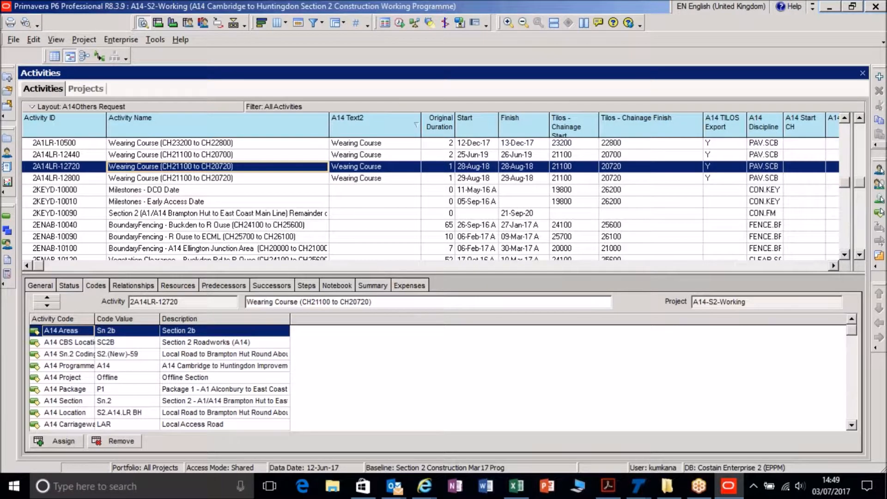
Narrow Tilos - Chainage Finish and A14 Start CH, then open Columns with User Defined expanded.
left_click_drag(703, 124, 646, 124)
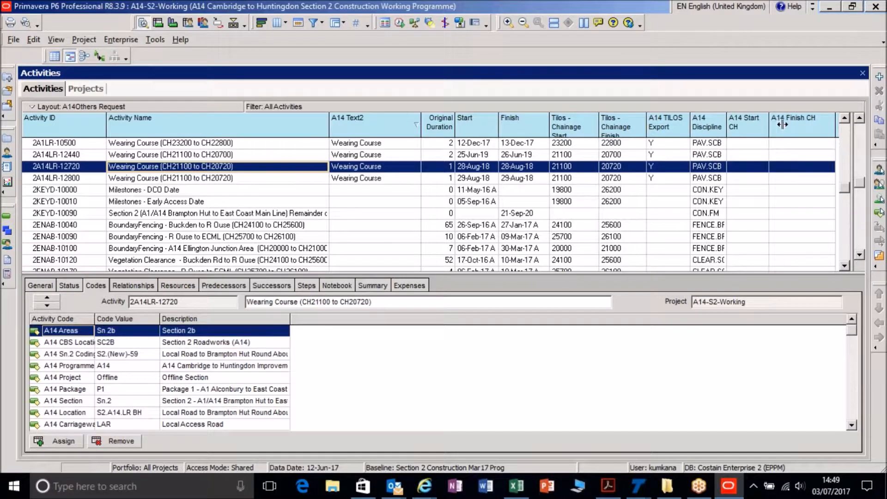
left_click_drag(769, 126, 763, 125)
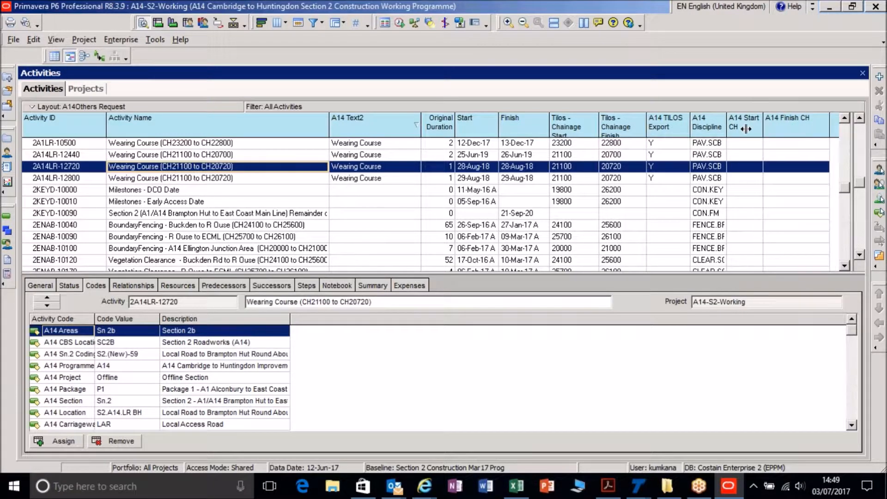
right_click(660, 135)
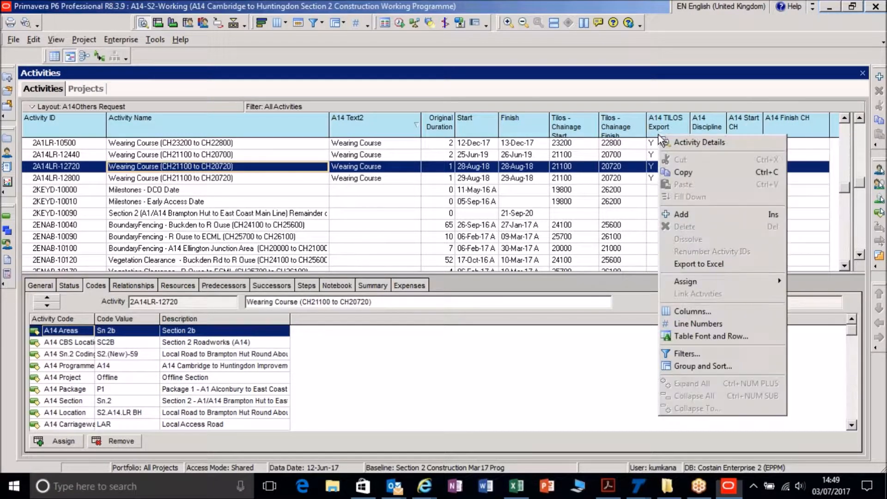
left_click(692, 310)
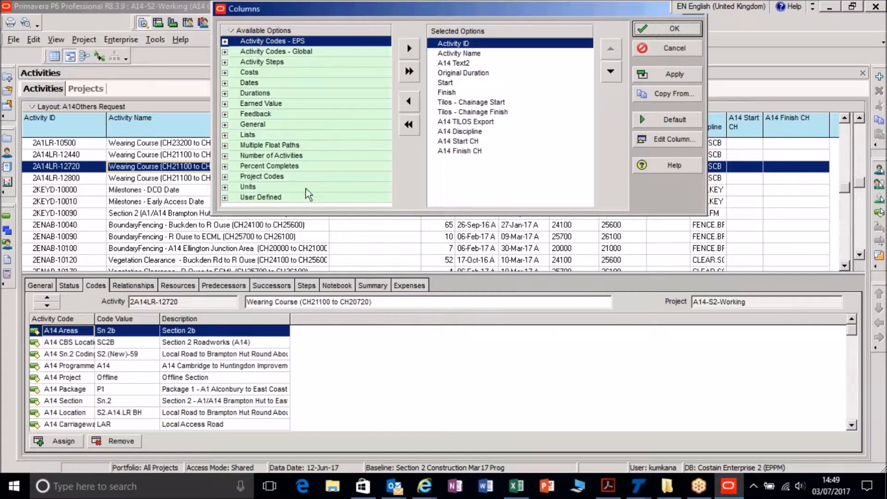
left_click(226, 198)
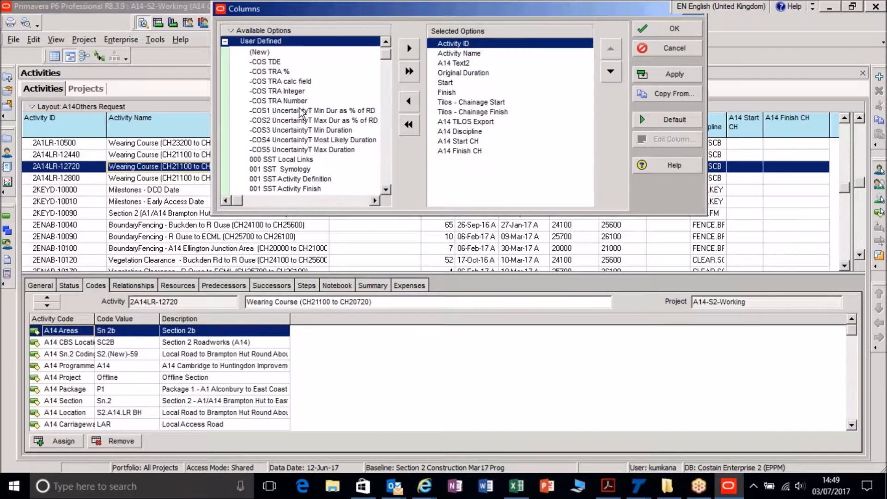
scroll(330, 115, "down", 5)
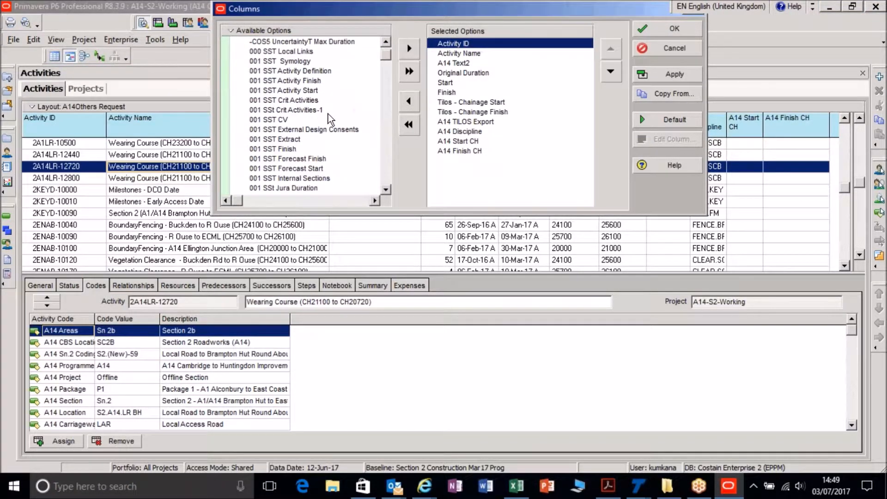
scroll(330, 122, "down", 4)
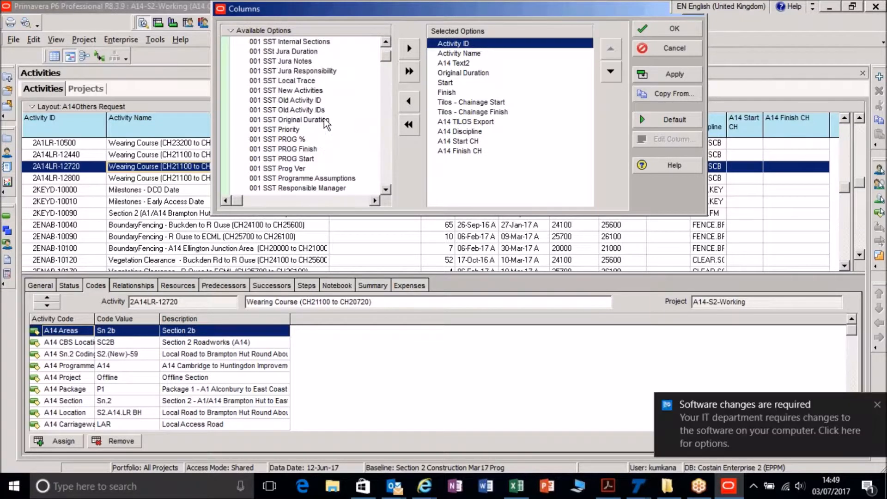
Insert Tilos - Sub-Project-ID after Tilos - Chainage Finish and apply the column layout.
left_click(327, 121)
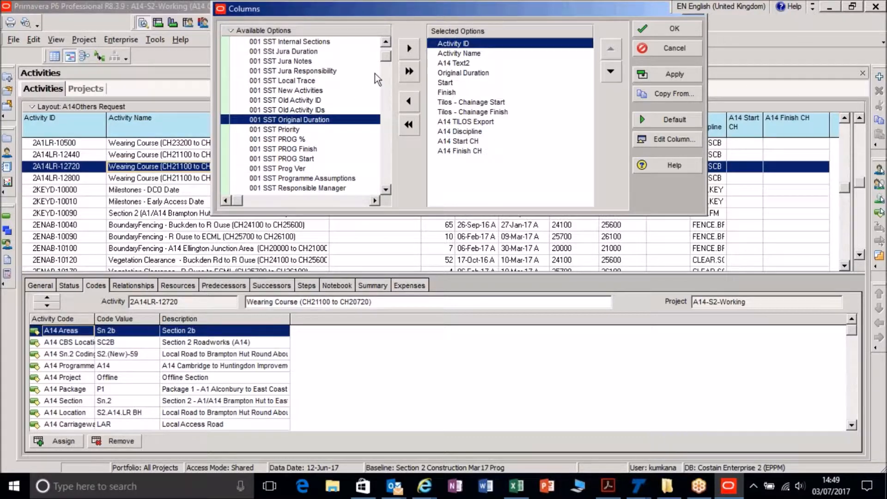
left_click_drag(387, 55, 384, 160)
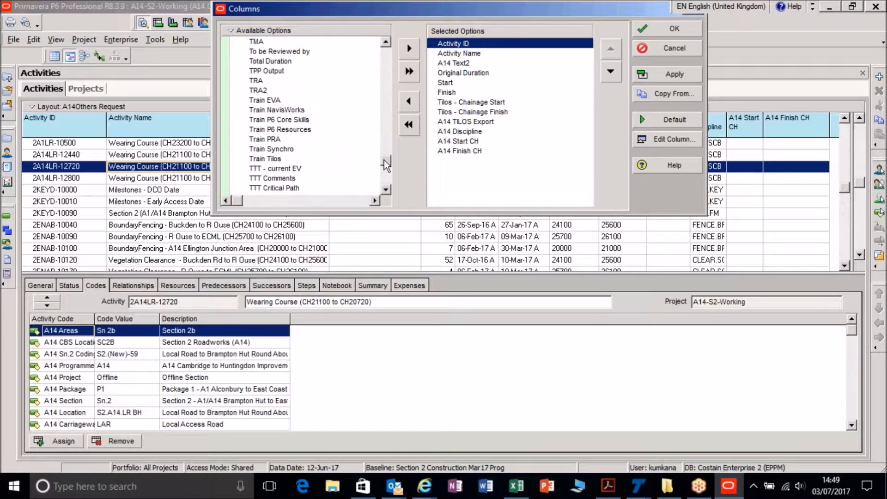
scroll(357, 151, "up", 9)
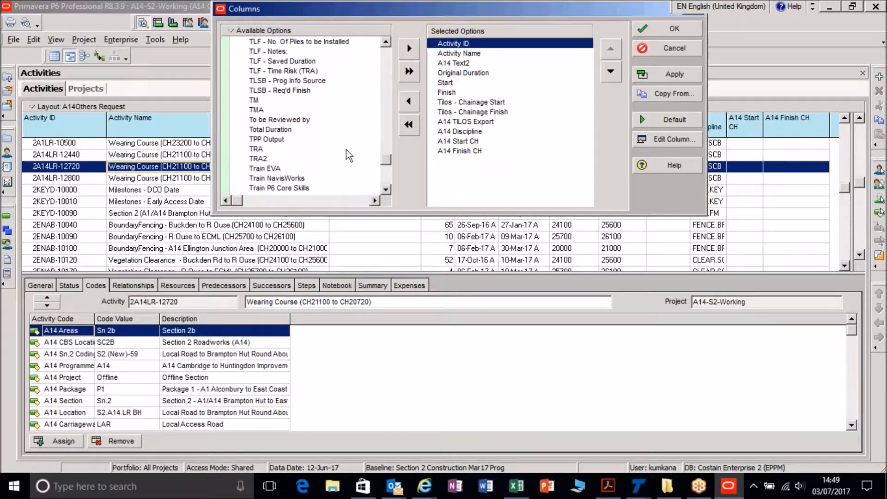
scroll(333, 141, "up", 2)
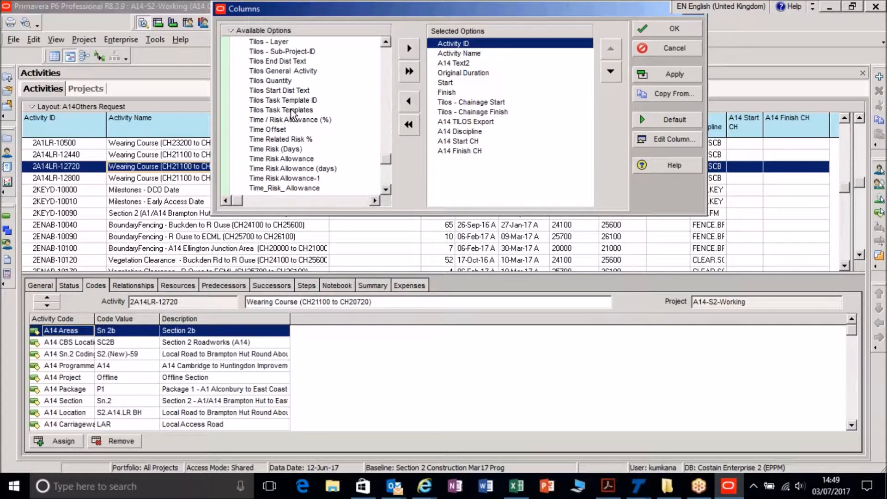
left_click(299, 51)
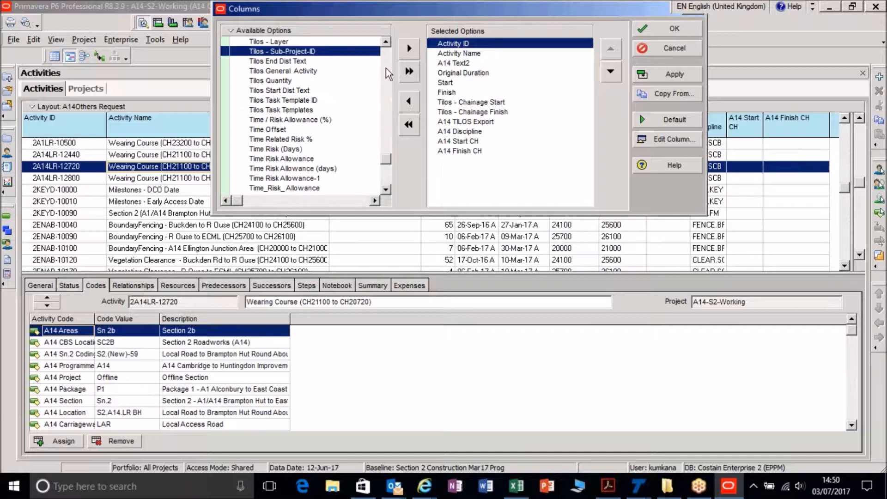
left_click(461, 112)
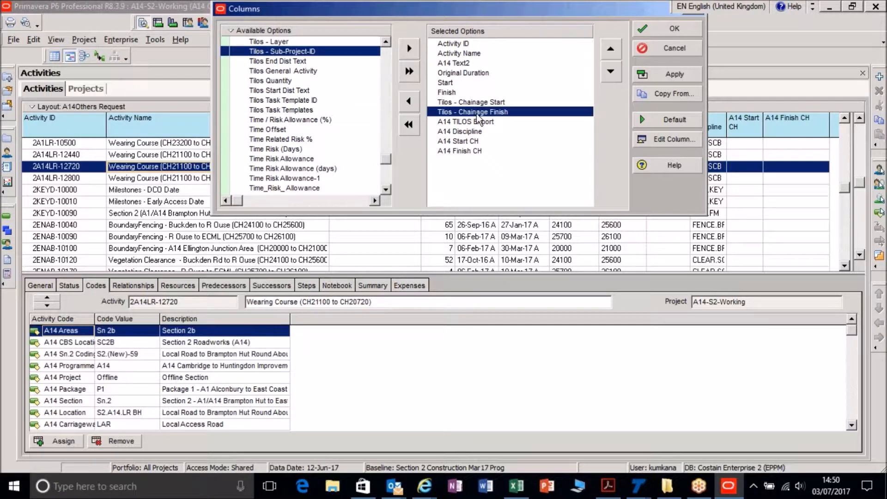
left_click(410, 50)
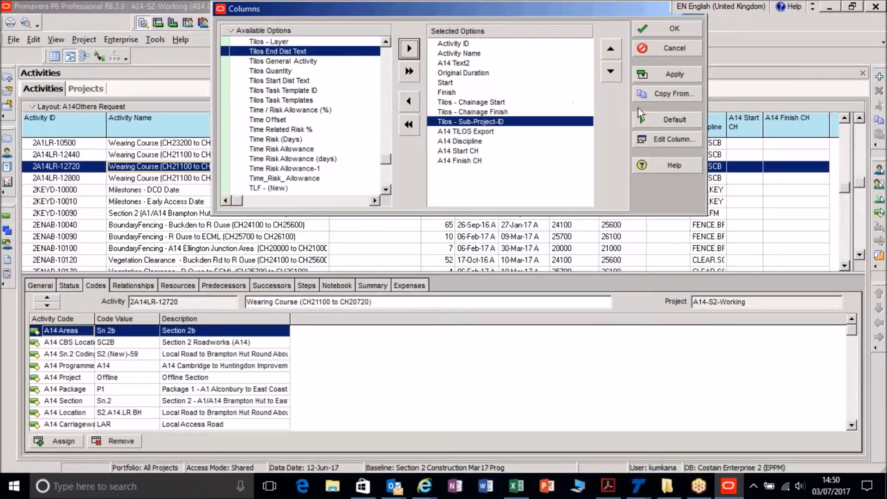
left_click(661, 74)
left_click(668, 32)
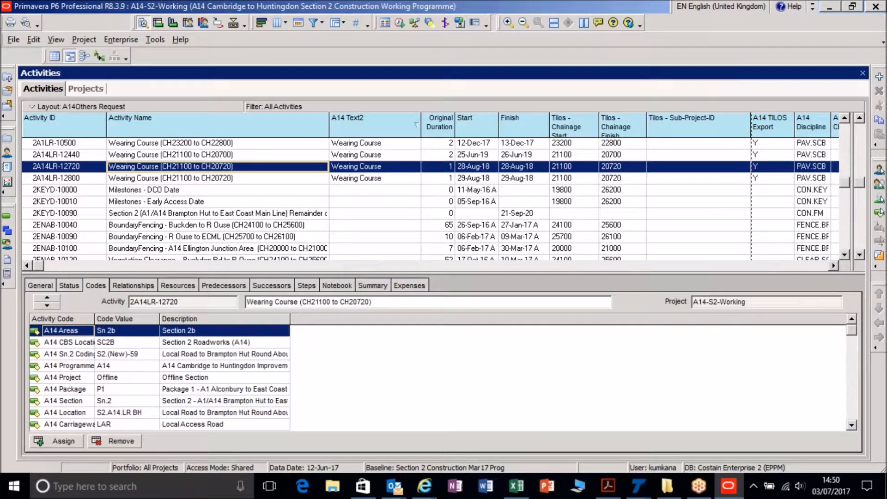
Narrow the Tilos - Sub-Project-ID column and check its value for activity 2A1LR-10500.
left_click_drag(748, 123, 727, 122)
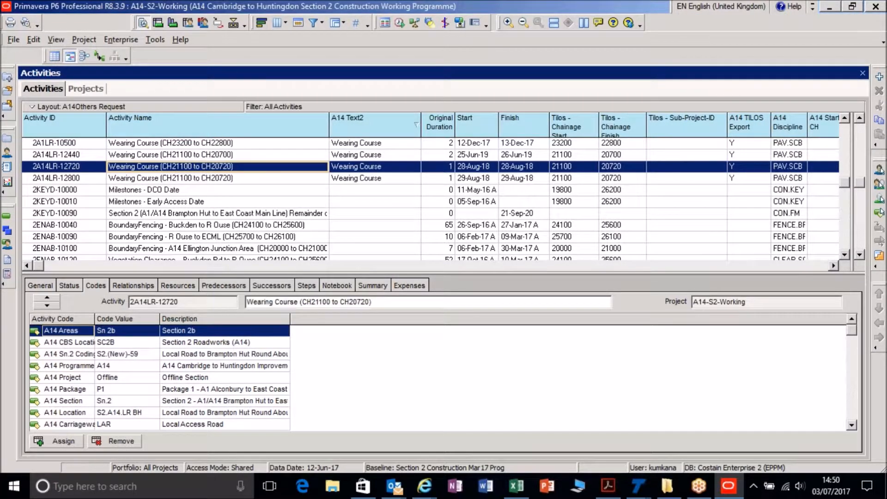
left_click(688, 145)
scroll(688, 147, "up", 2)
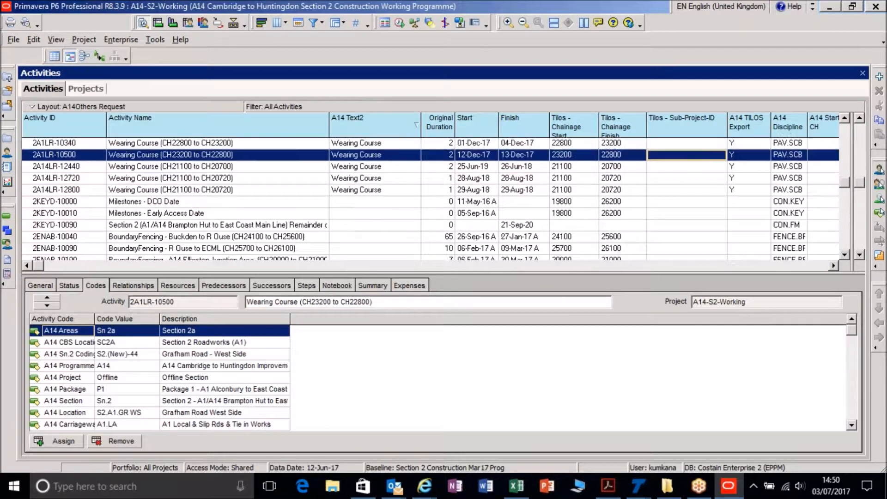
left_click_drag(844, 165, 843, 129)
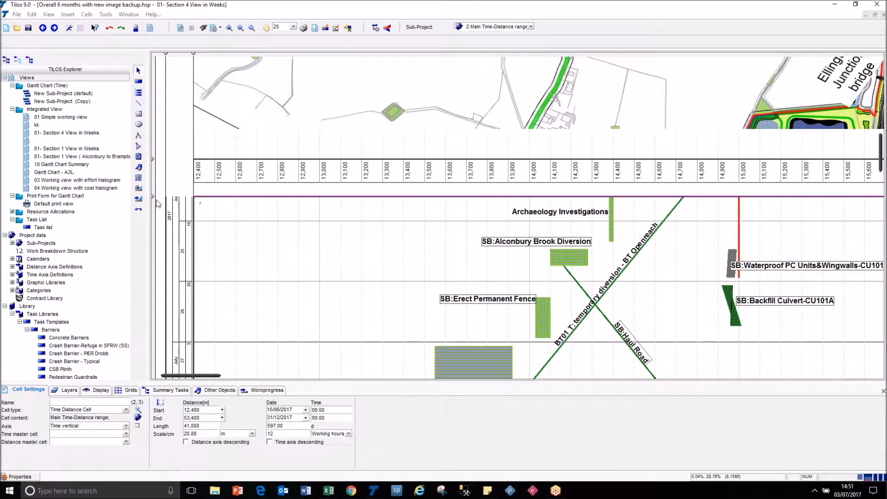
Inspect the Alconbury Brook Diversion and Erect Permanent Fence items, then pan toward chainage 19,500–23,000.
scroll(17, 290, "down", 3)
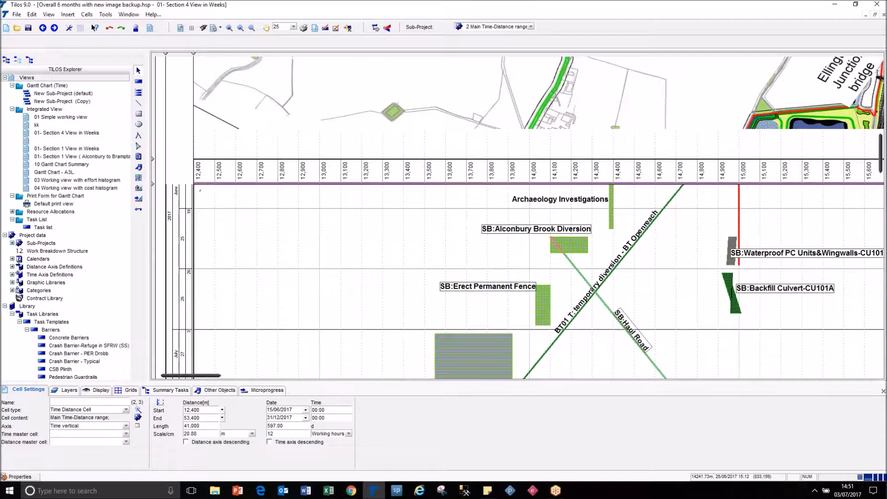
left_click(585, 253)
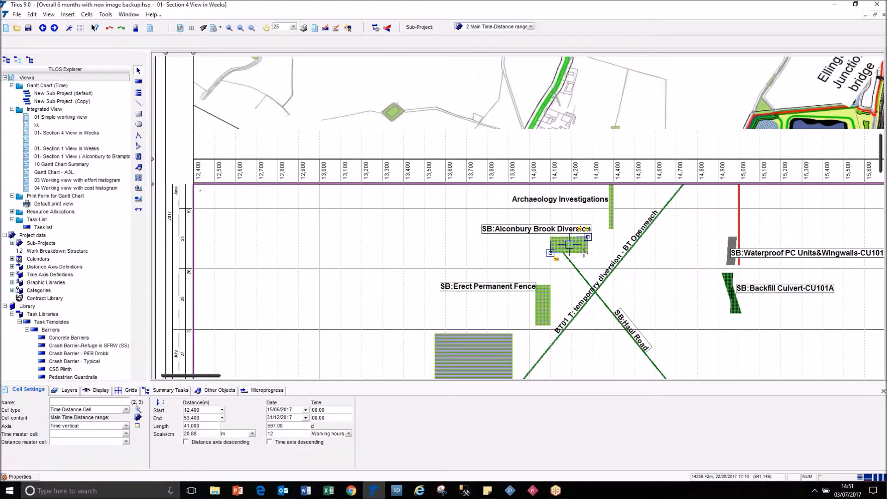
left_click(543, 305)
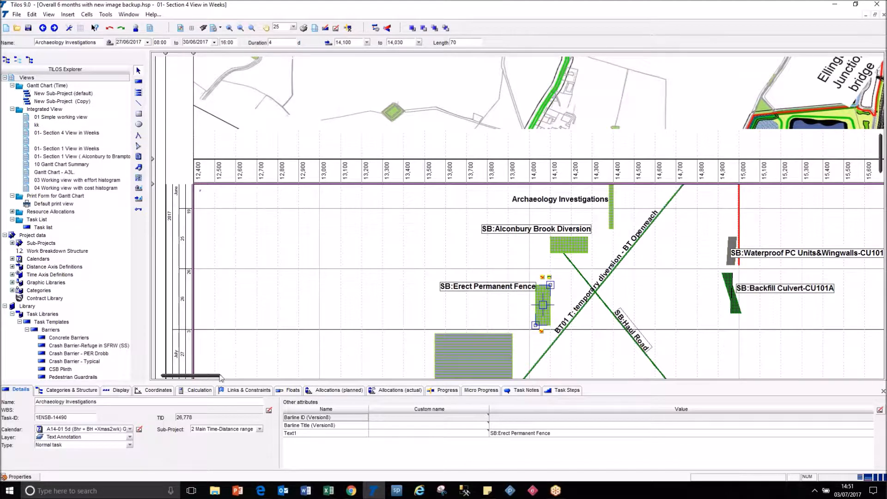
left_click_drag(215, 376, 338, 383)
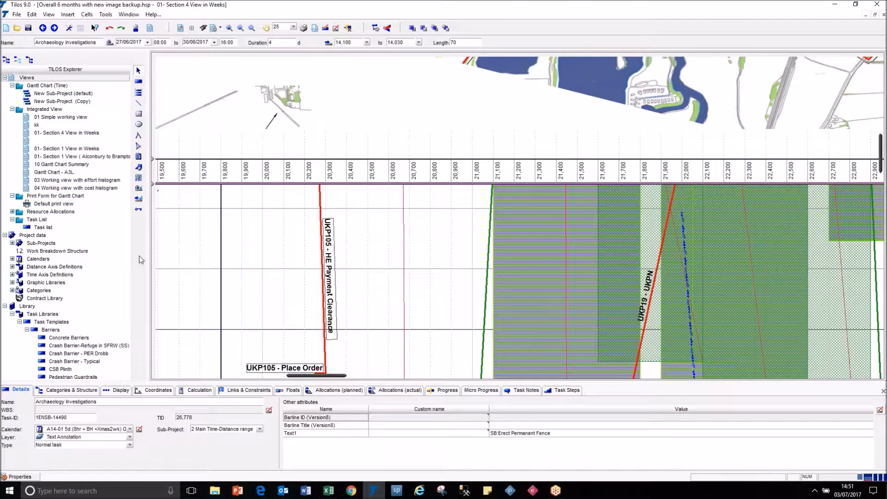
Edit the Main Time-Distance range sub-project, entering A1 as its ID.
left_click(13, 243)
left_click(48, 253)
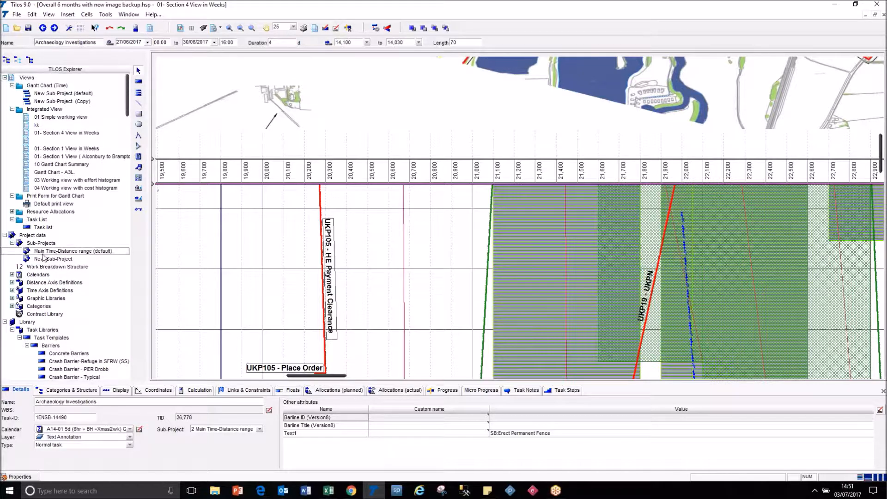
right_click(82, 254)
mouse_move(117, 304)
left_click(118, 281)
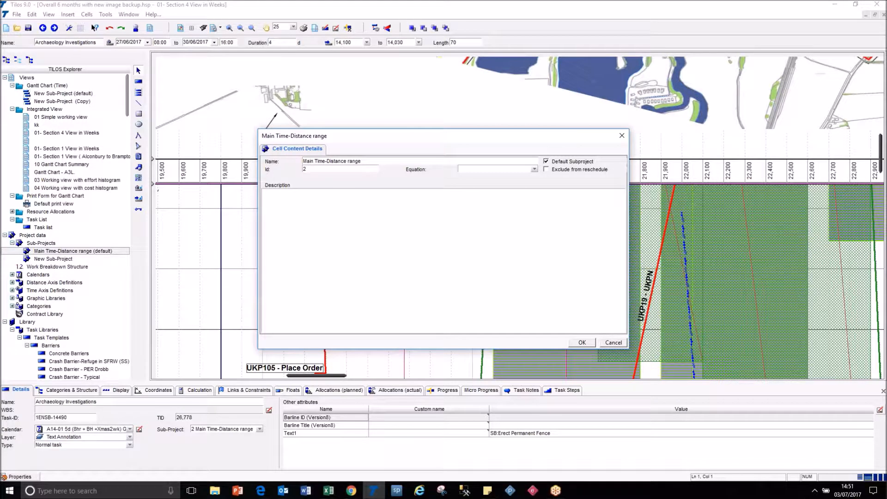
double_click(319, 171)
type("A14")
left_click(589, 344)
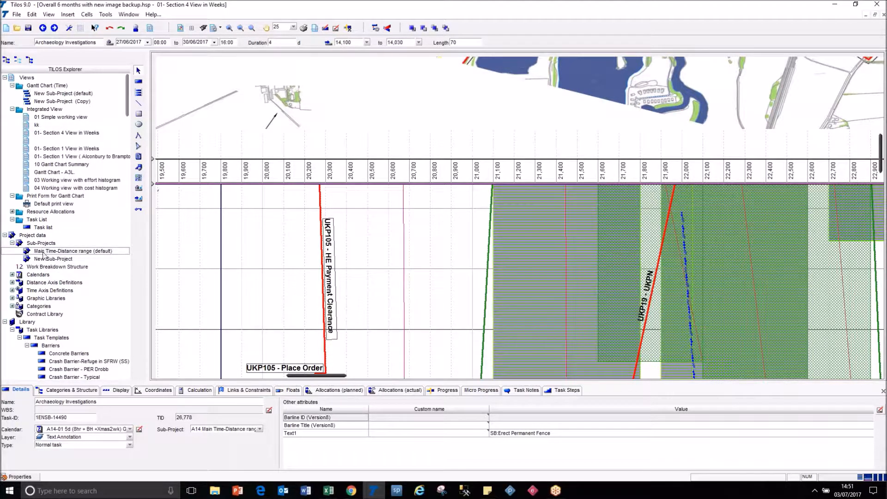
Rename New Sub-Project to A1 and update its ID.
right_click(54, 261)
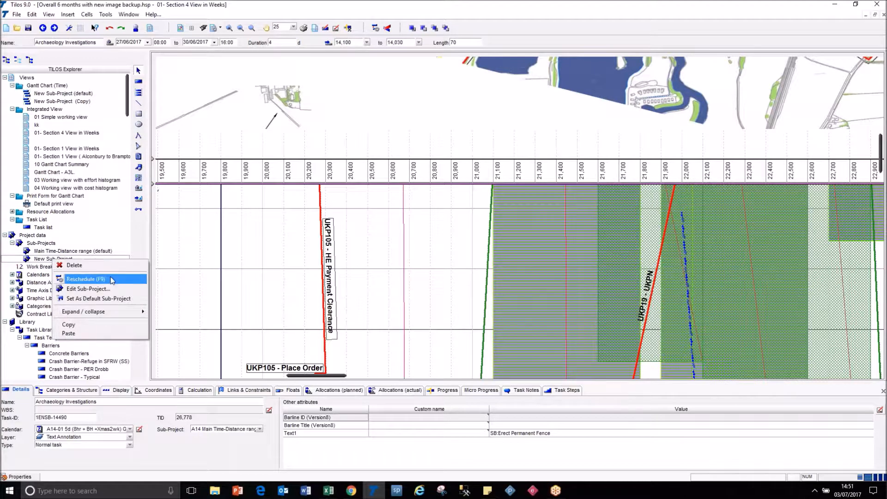
left_click(89, 288)
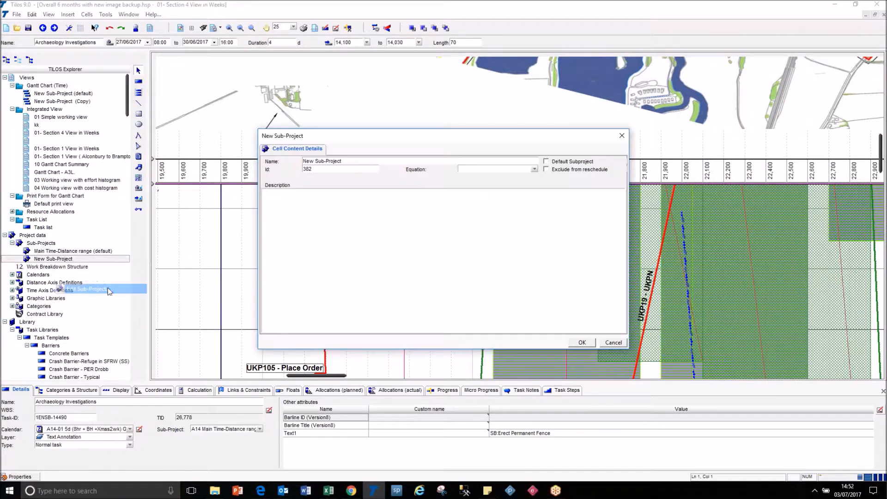
left_click(351, 162)
type("A1")
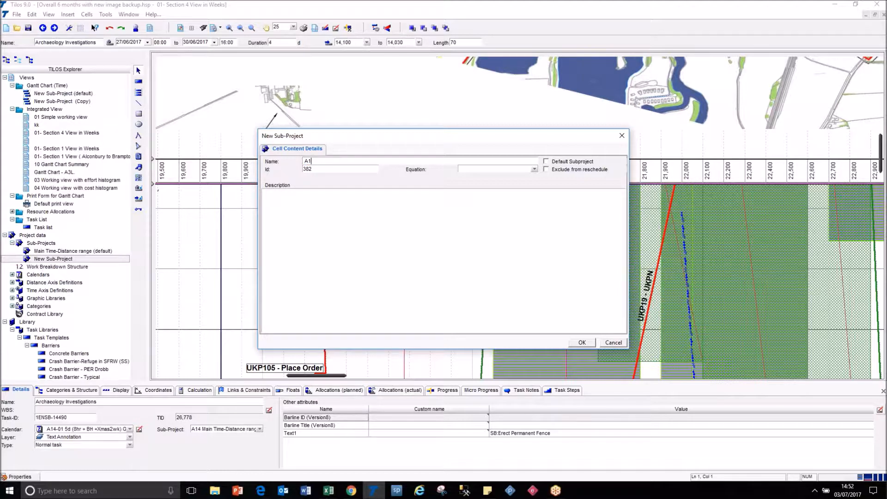
key("Tab")
type("A1")
left_click_drag(313, 170, 296, 170)
left_click(582, 342)
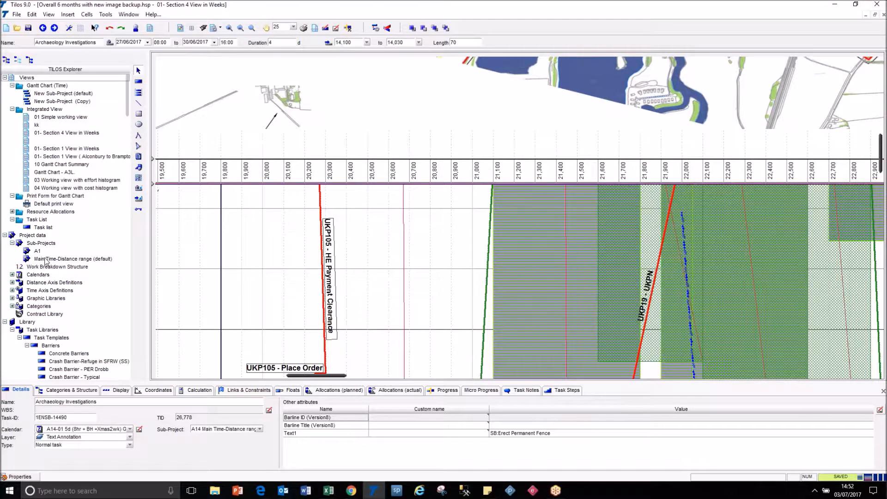
Rename the Main Time-Distance range sub-project to A14 and confirm.
right_click(46, 260)
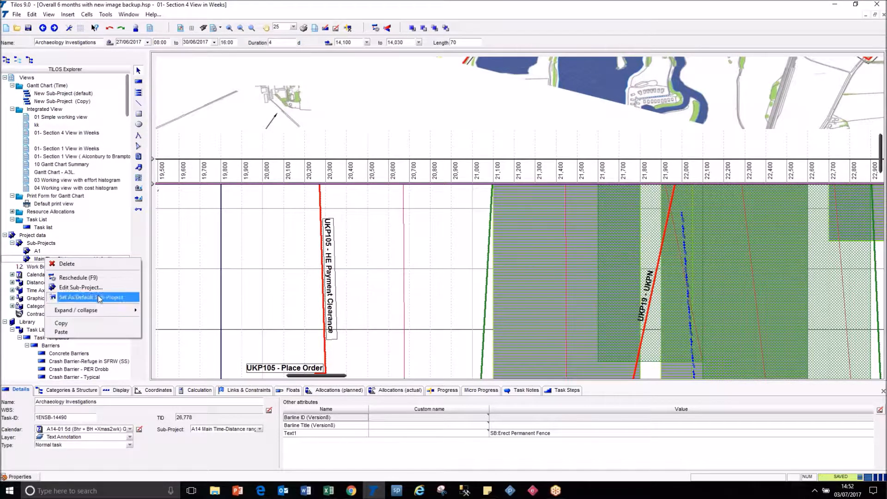
left_click(117, 287)
left_click_drag(368, 161, 304, 161)
type("A")
left_click(359, 236)
left_click(581, 342)
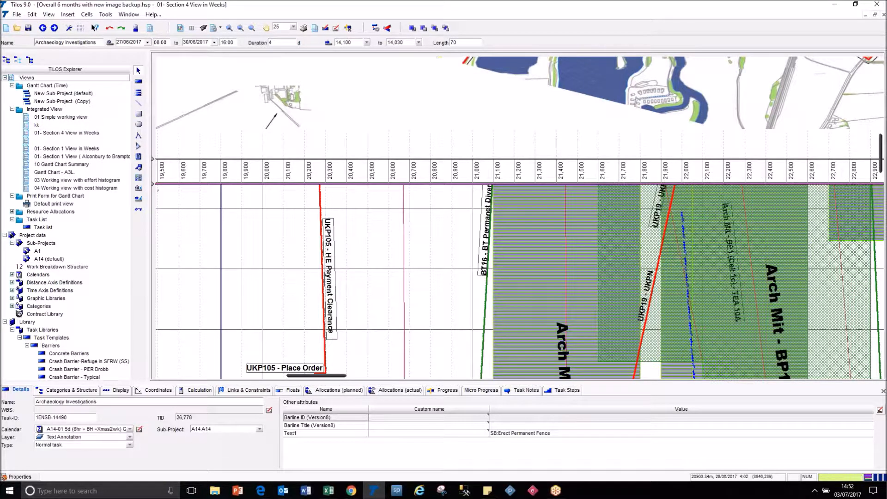
left_click(18, 14)
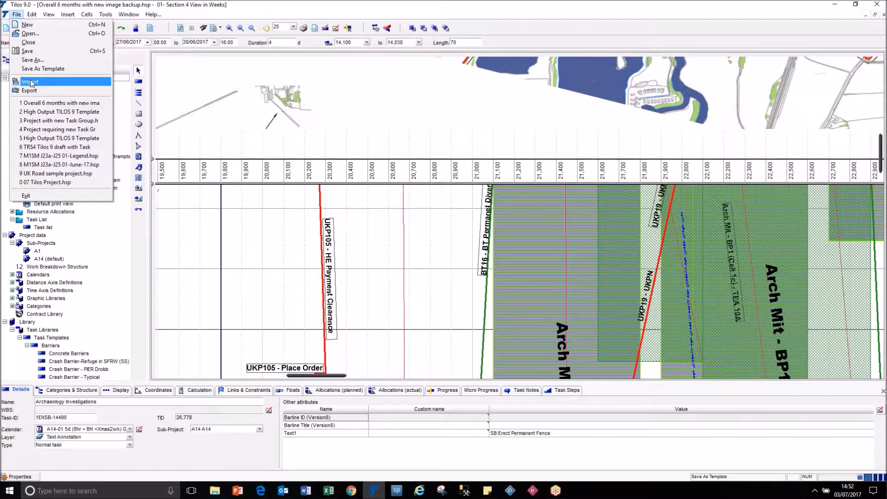
Zoom the time-distance chart out to 5% and scroll horizontally across the full programme.
left_click(256, 229)
left_click(254, 226)
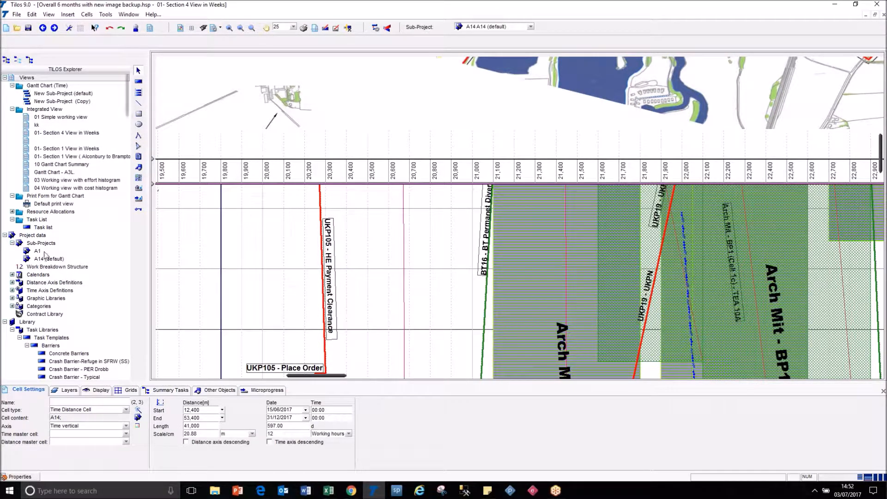
left_click(293, 27)
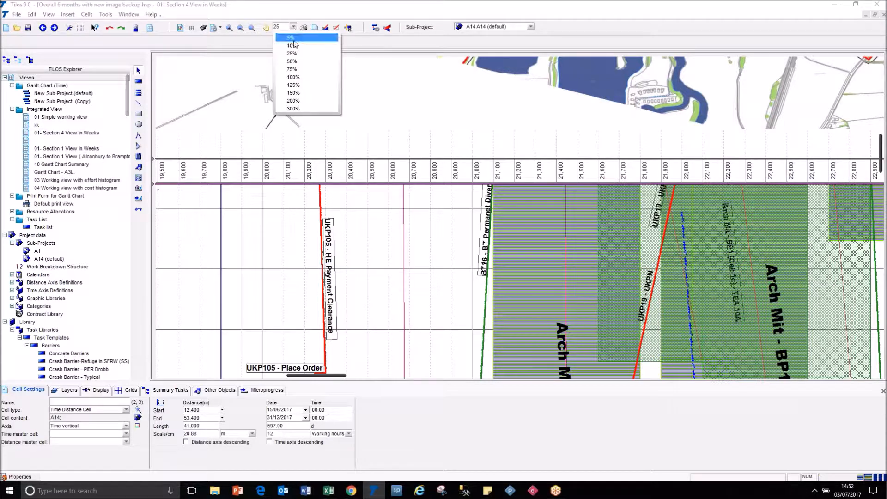
left_click(292, 39)
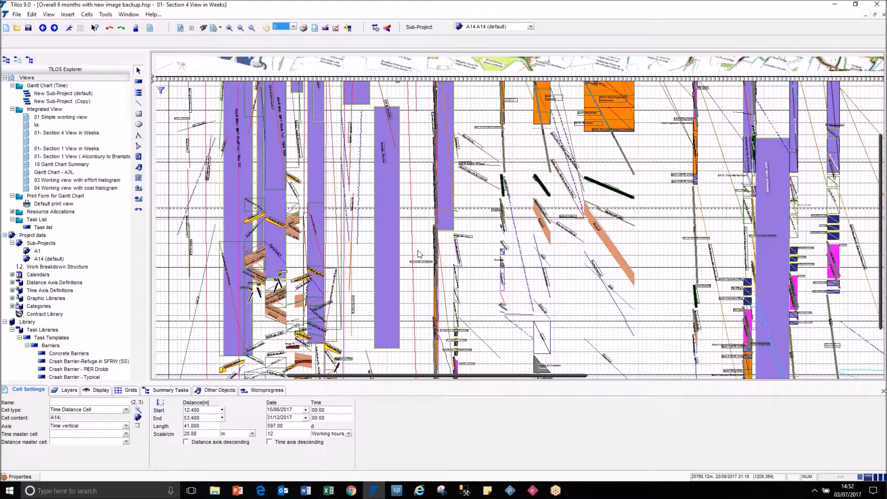
left_click_drag(362, 375, 215, 364)
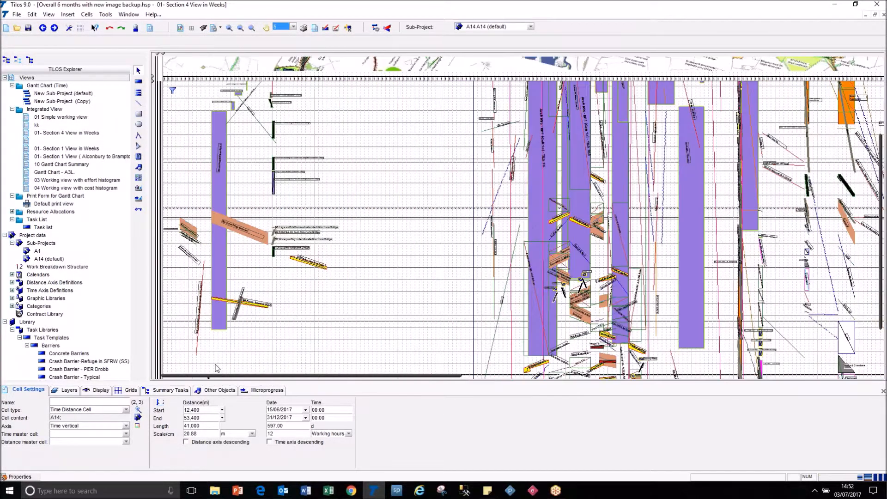
left_click_drag(330, 376, 259, 370)
Add a new column via Cells > Column > Add Column and drag its border to widen it.
left_click(161, 116)
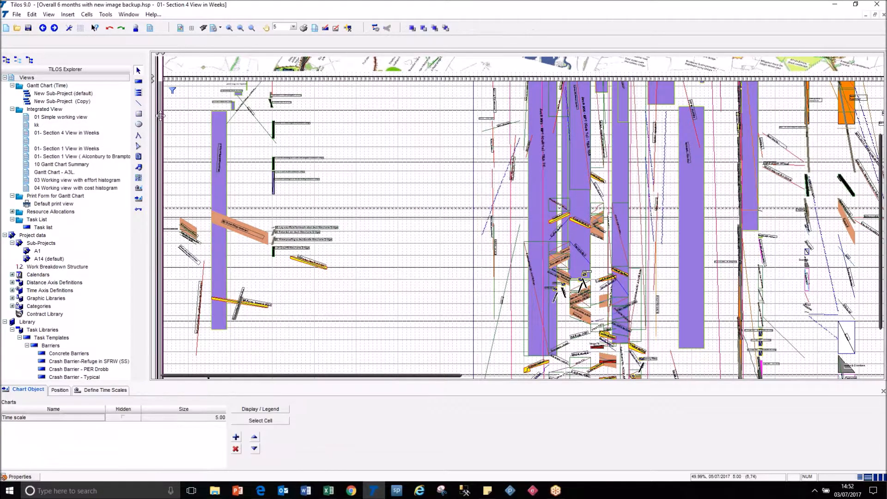
left_click(89, 16)
mouse_move(106, 33)
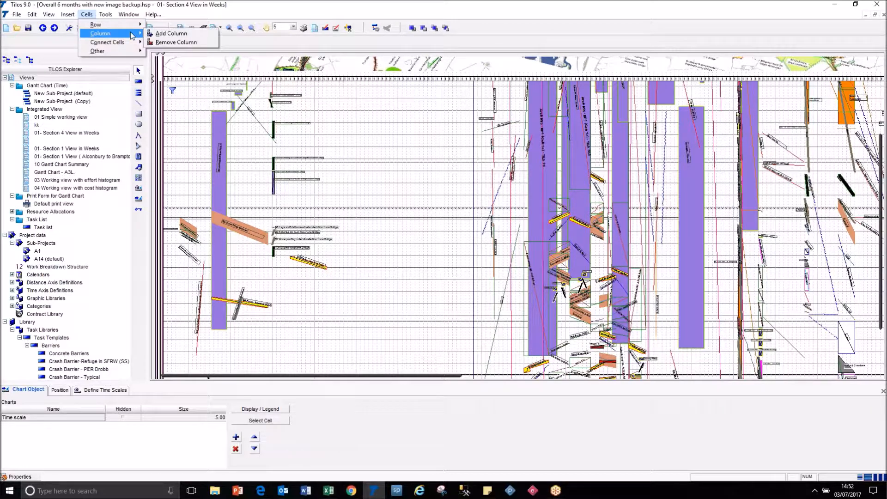
left_click(168, 37)
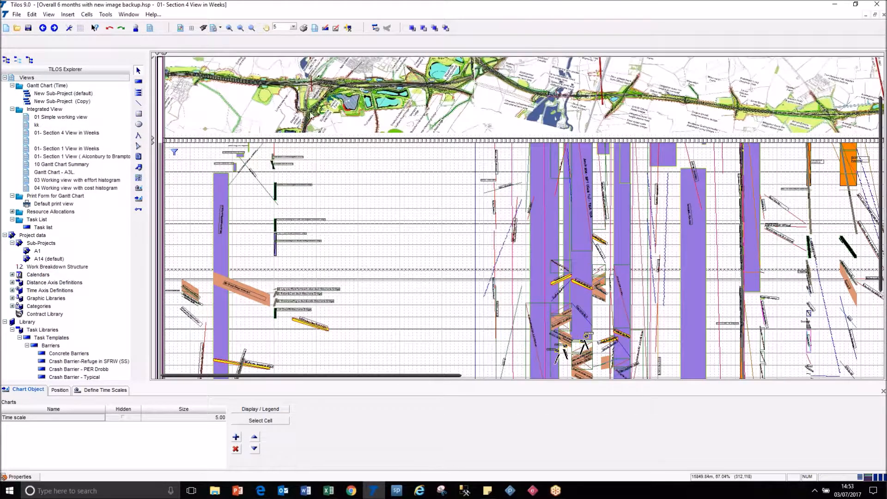
left_click_drag(165, 54, 370, 72)
Change the main A14 chart cell's Distance Start from 12,400 to 21000.
left_click(562, 191)
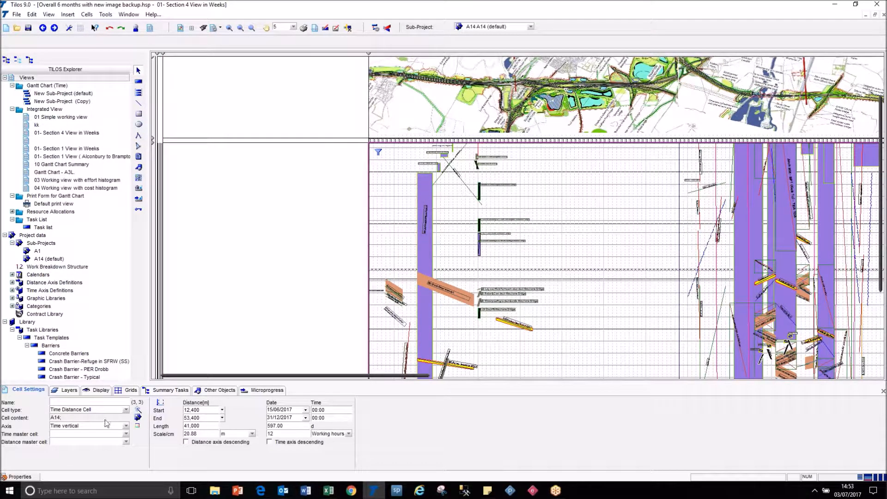
left_click_drag(52, 418, 125, 418)
left_click(60, 417)
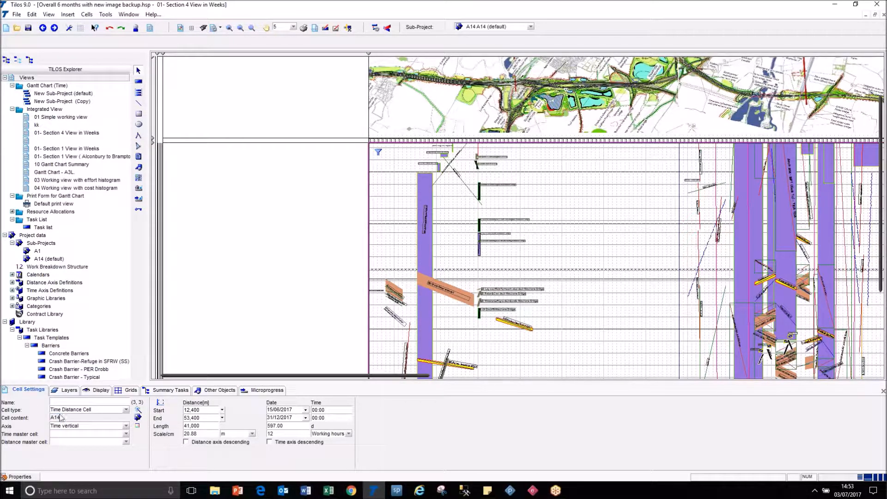
left_click(138, 417)
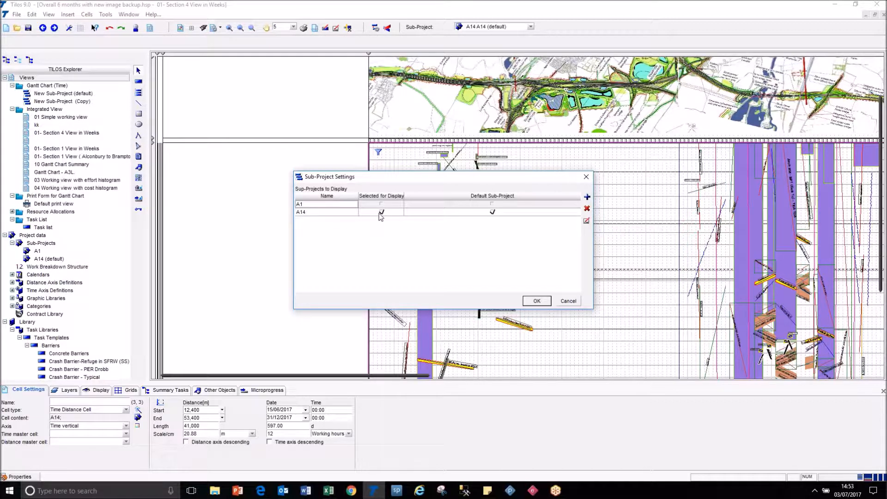
left_click(566, 303)
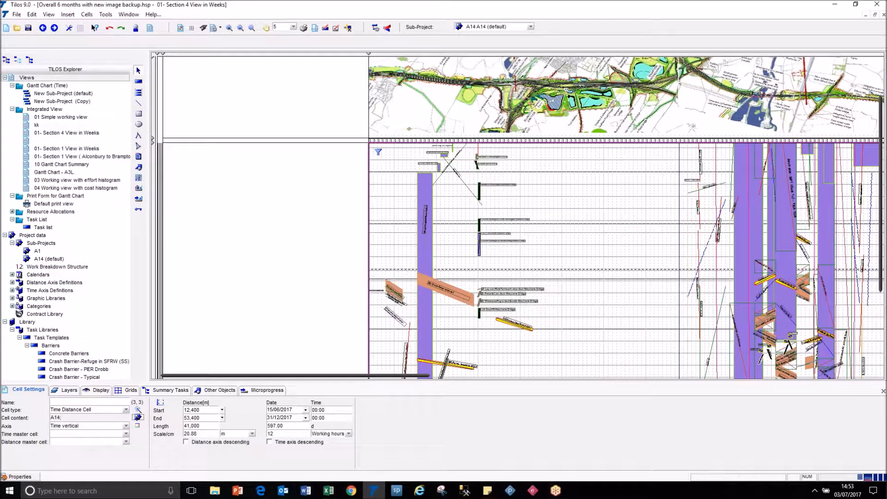
double_click(198, 410)
type("21000")
key("Return")
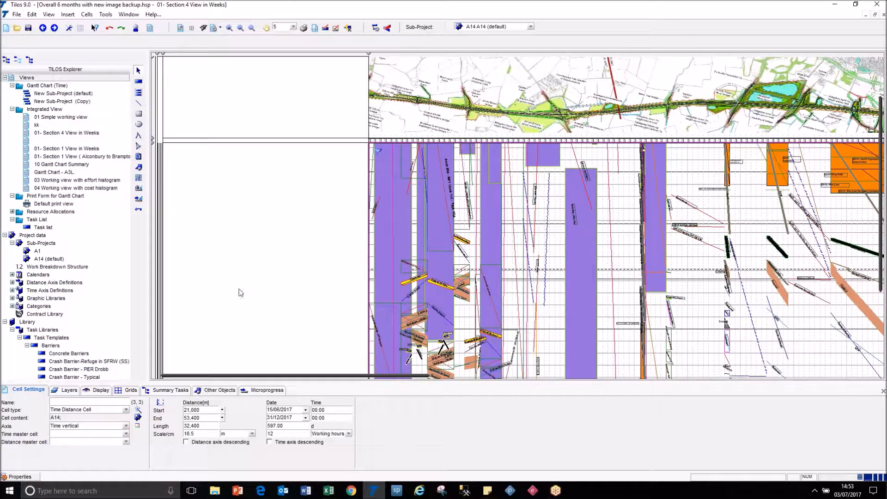
left_click(251, 276)
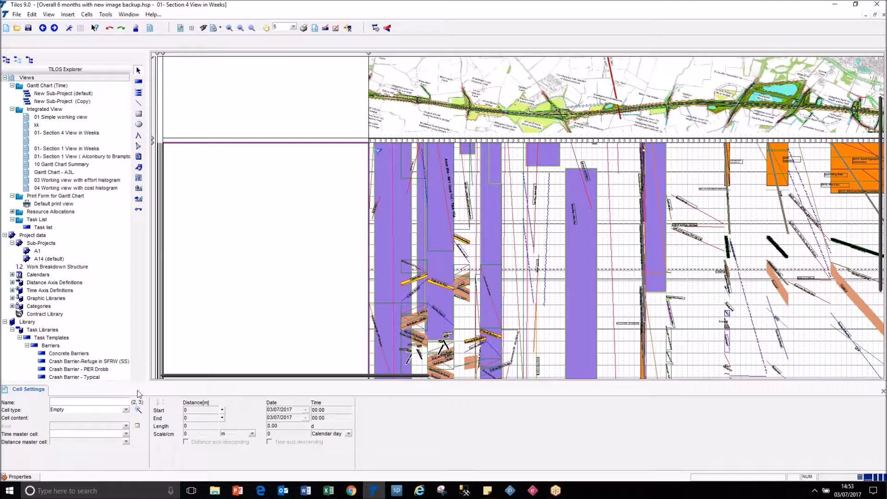
Make the left cell a Time Distance Cell named A1 TD showing sub-project A1.
left_click(126, 410)
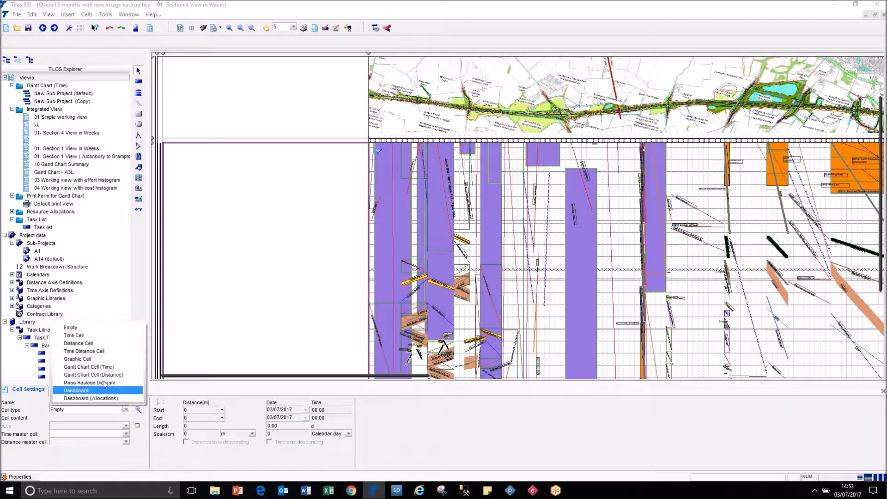
left_click(116, 351)
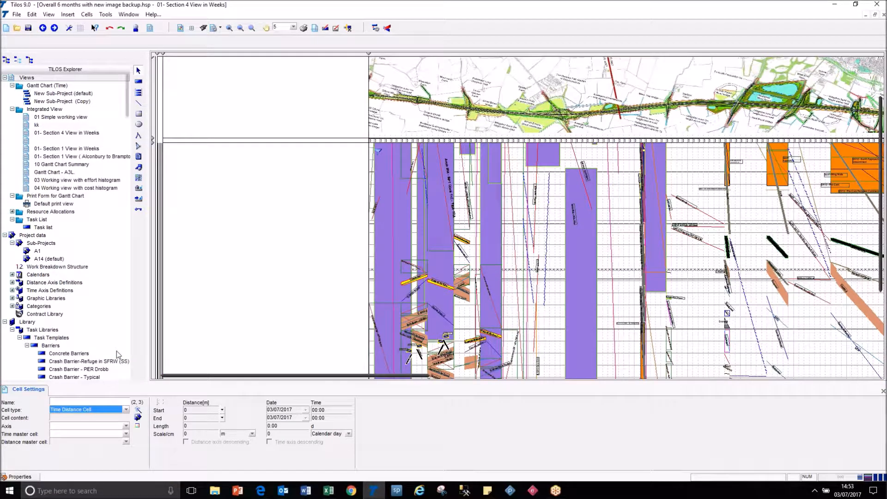
left_click(119, 402)
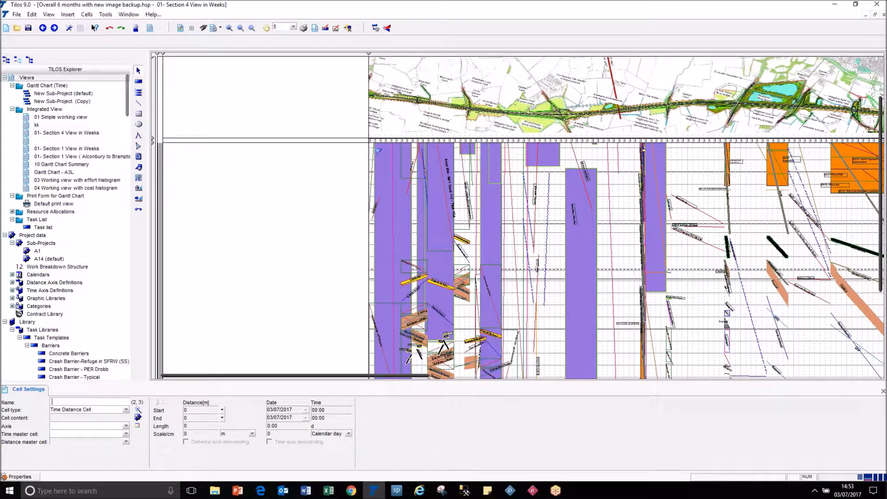
type("A1 TD")
left_click(138, 418)
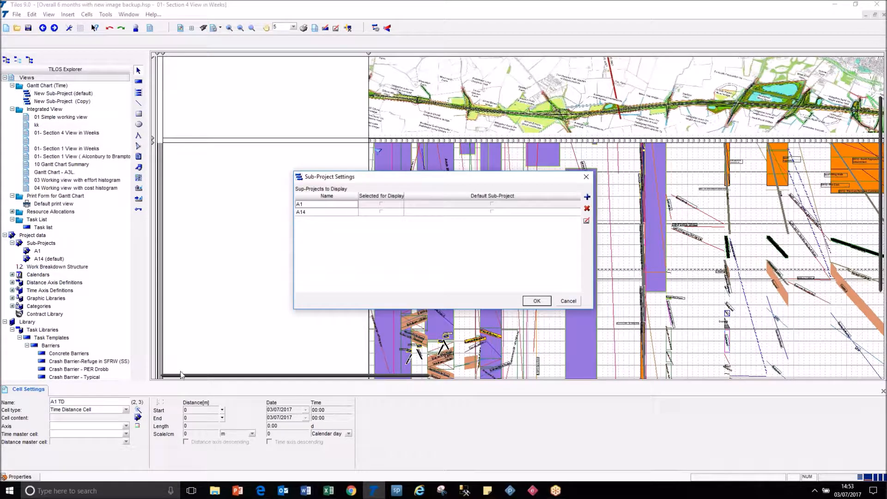
left_click(381, 204)
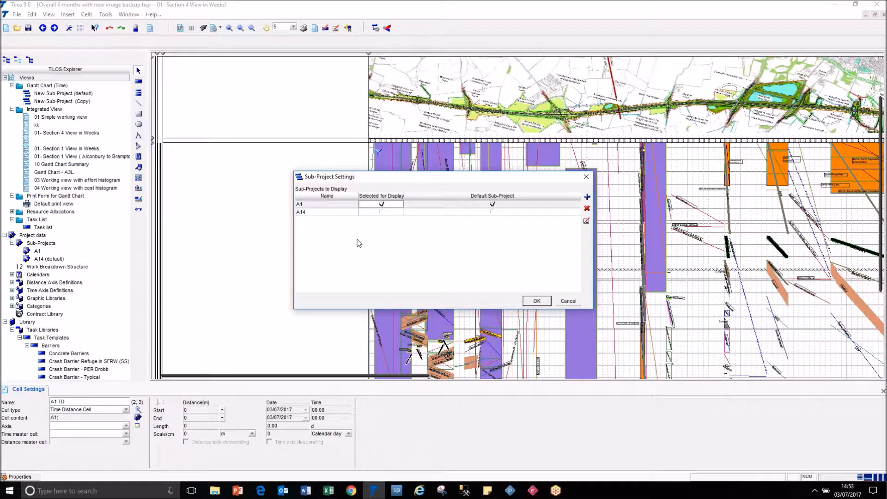
left_click(536, 301)
left_click(528, 267)
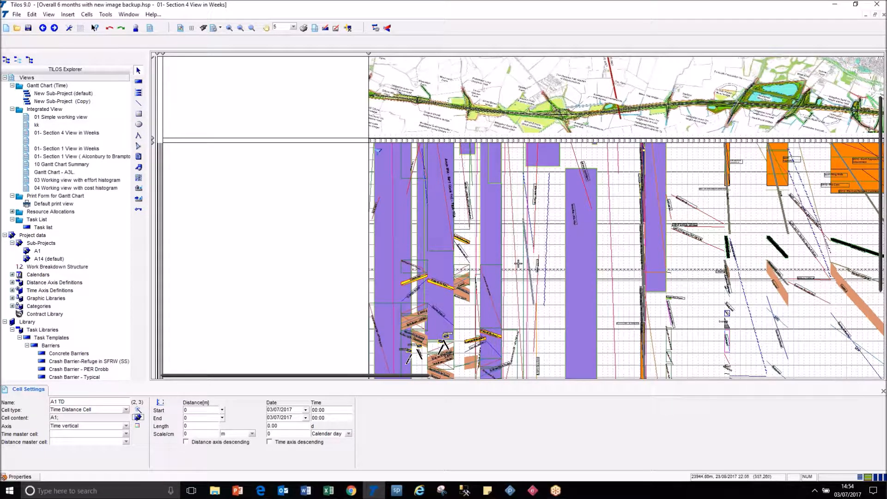
Link A1 TD's time to master cell (3,3) and set its distance range 14,000–21,000.
left_click(126, 434)
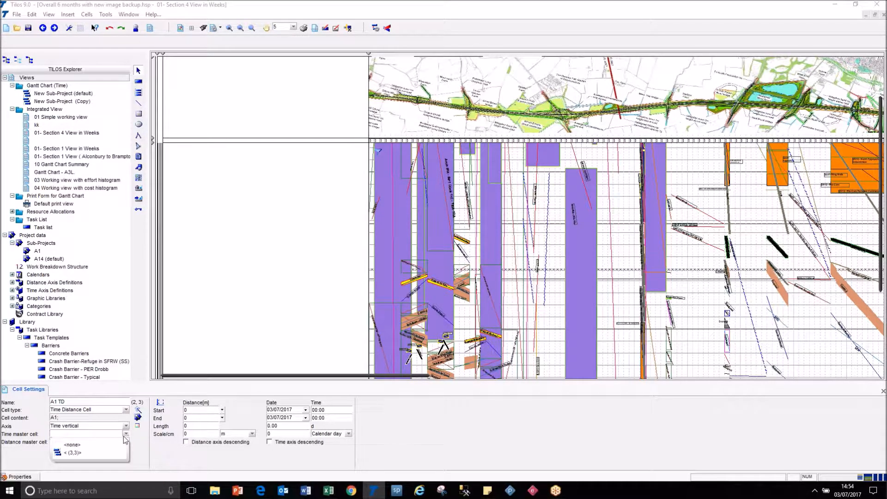
left_click(118, 453)
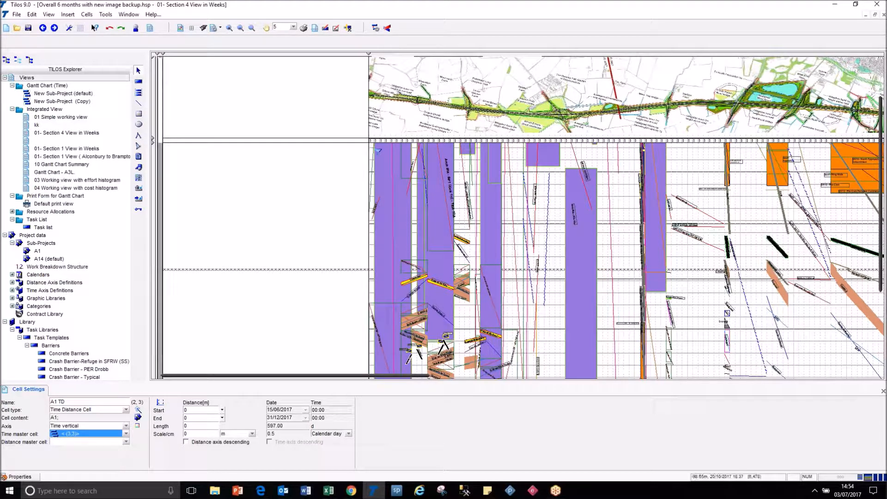
left_click(306, 414)
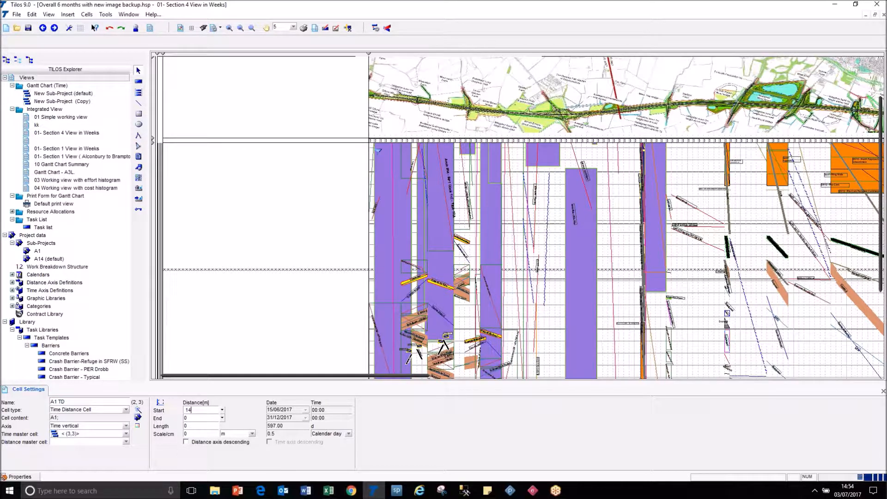
type("1400")
key("Return")
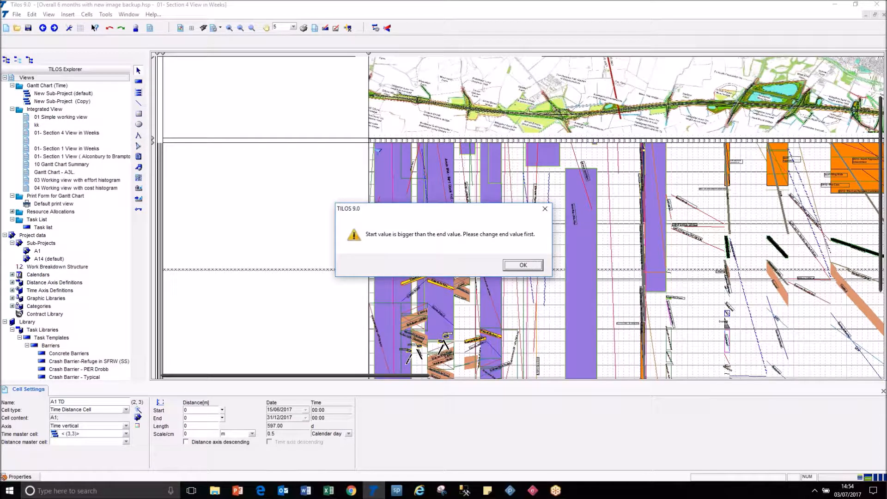
left_click(523, 266)
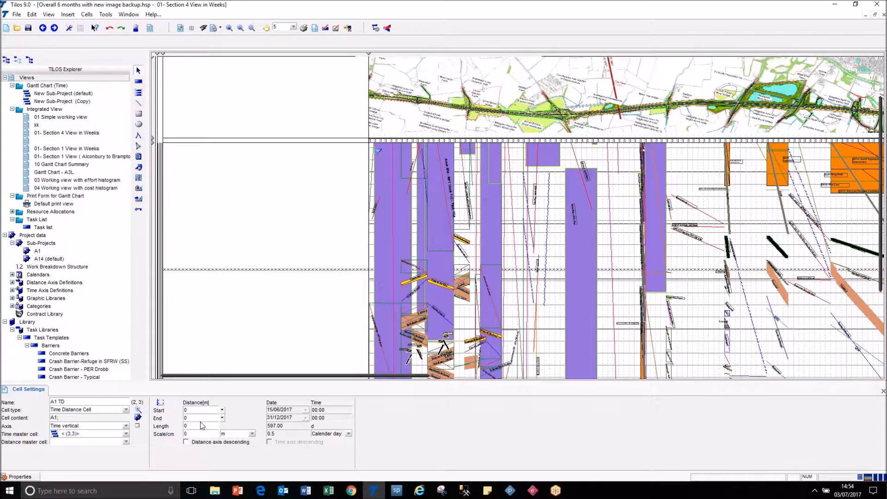
key("Tab")
key("Return")
left_click(238, 340)
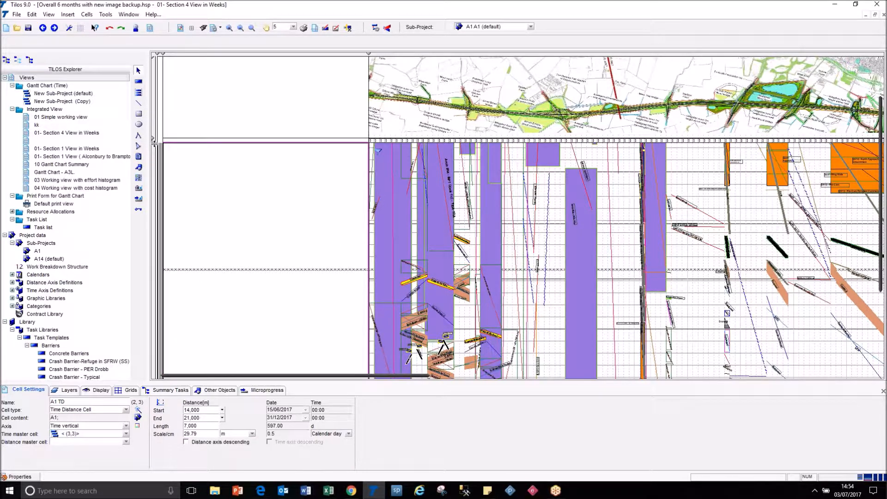
Lower the cell border and enable distance and time grids, initially 1000 / 250 and Month / Year.
left_click_drag(154, 144, 155, 153)
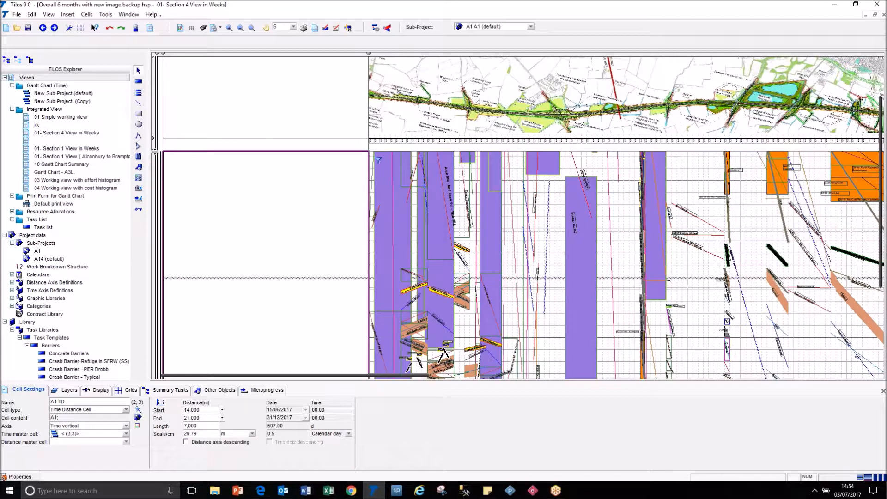
left_click(127, 391)
left_click(123, 411)
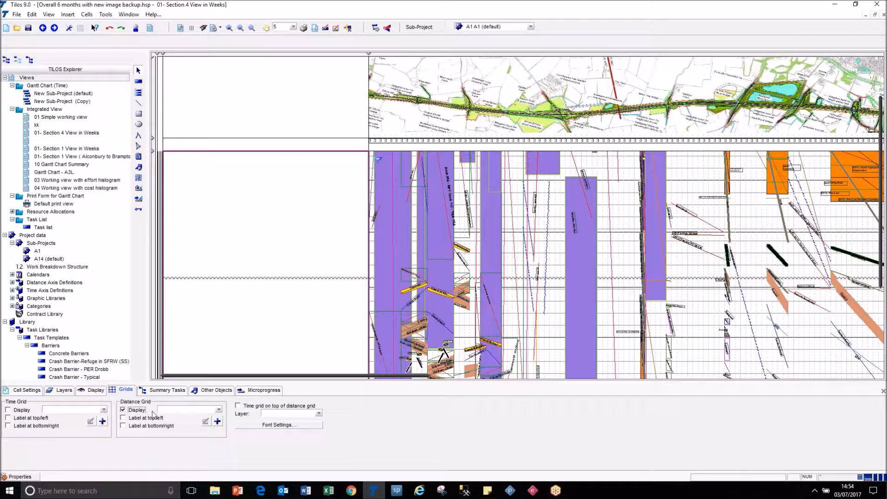
left_click(178, 410)
left_click(191, 327)
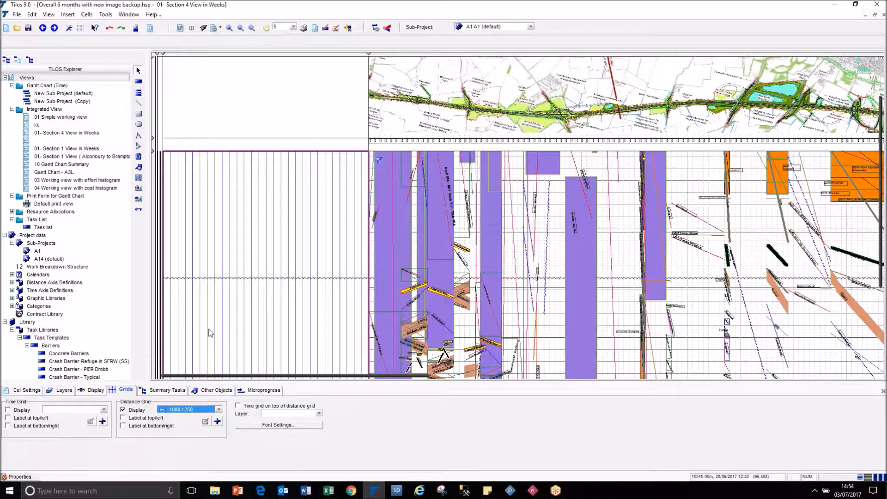
left_click(8, 410)
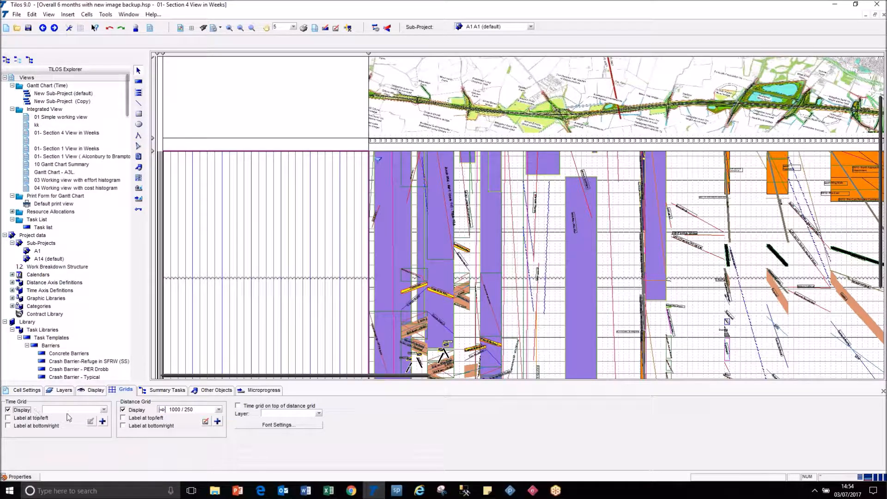
left_click(104, 409)
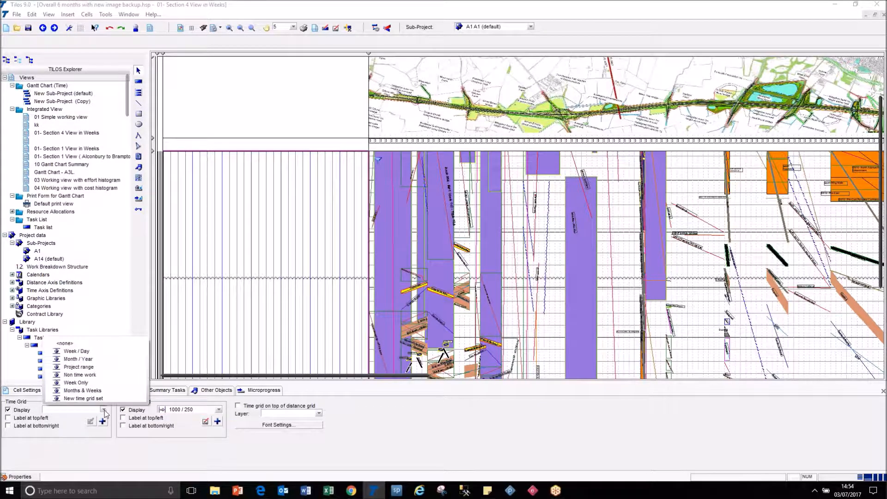
left_click(111, 359)
Match the main chart's grids: distance Sectors, km & 100m and time Months & Weeks.
left_click(554, 341)
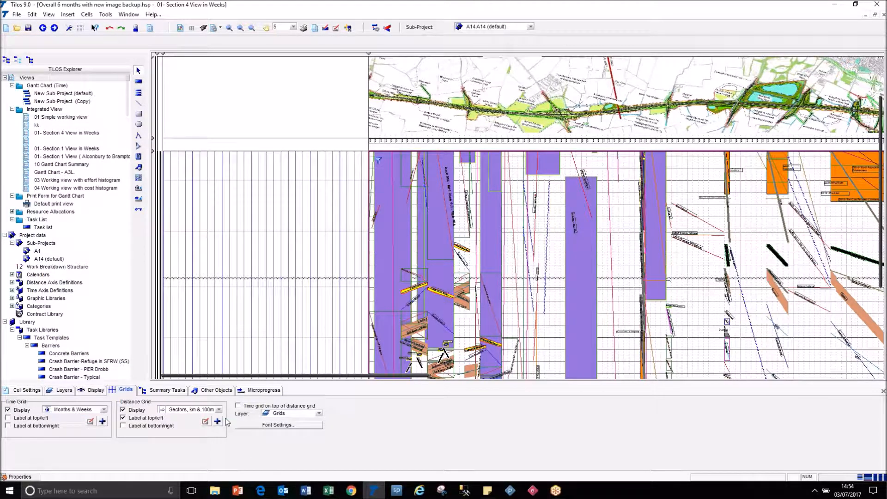
left_click(223, 331)
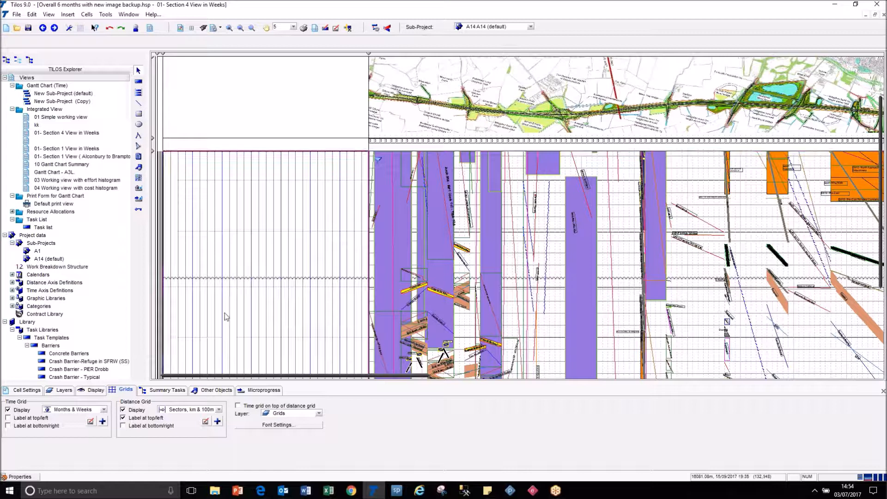
left_click(219, 410)
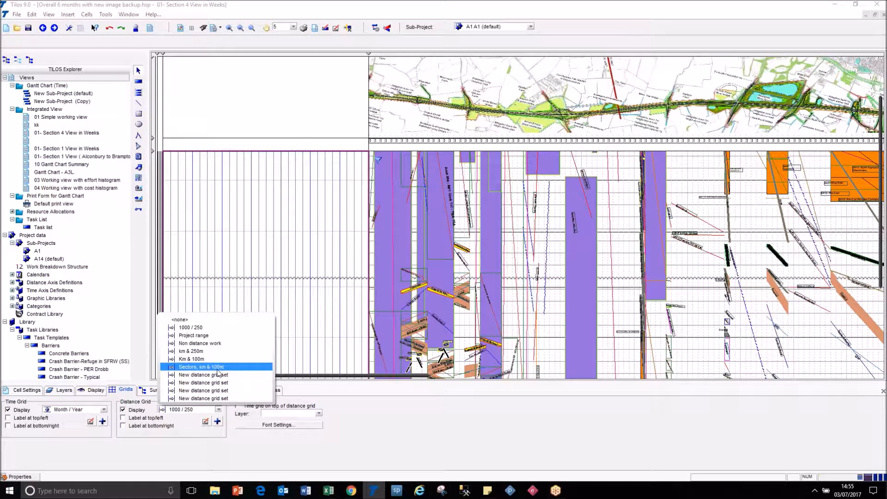
left_click(190, 367)
left_click(103, 411)
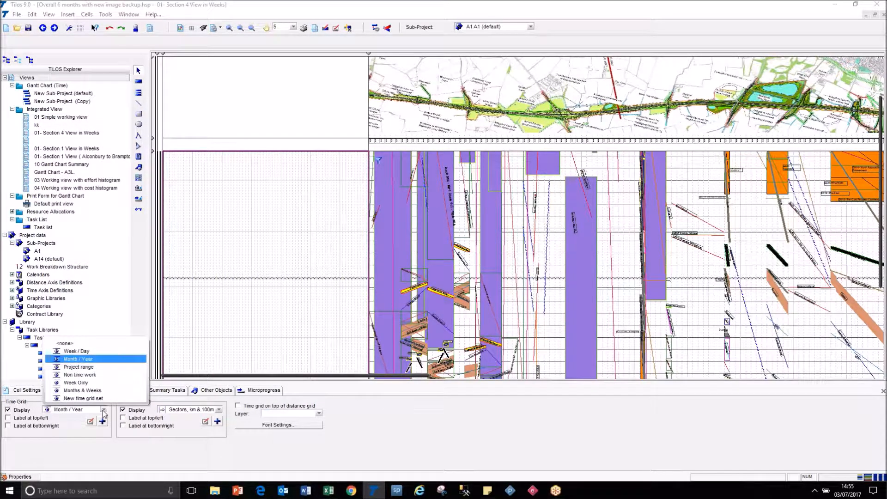
left_click(102, 392)
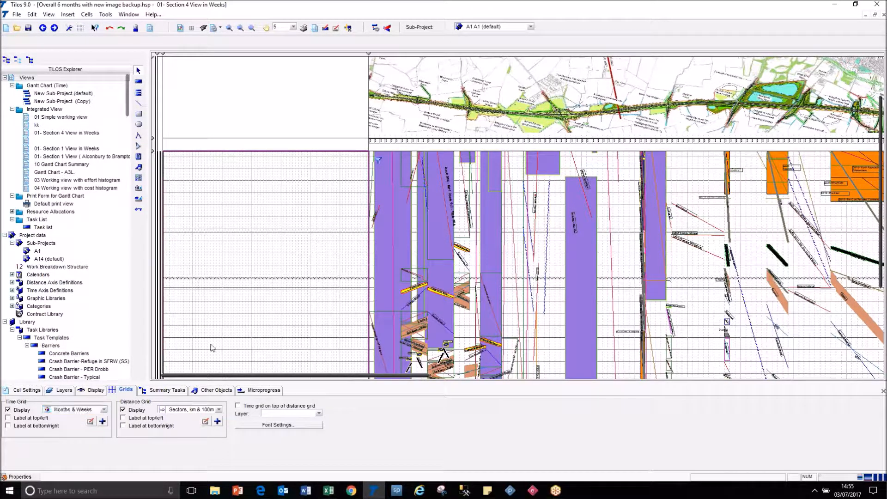
left_click(24, 391)
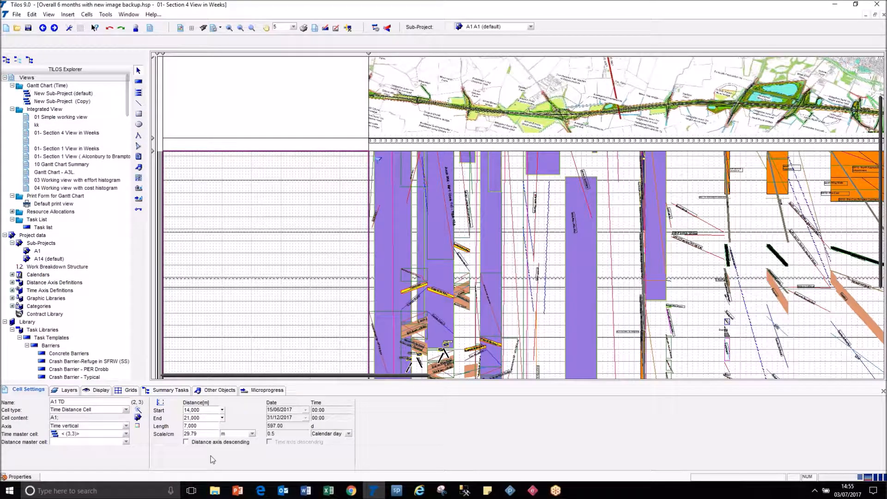
Set Scale/cm to 20 for both the A14 chart cell and the A1 TD cell.
double_click(191, 434)
left_click(553, 335)
double_click(204, 434)
type("20")
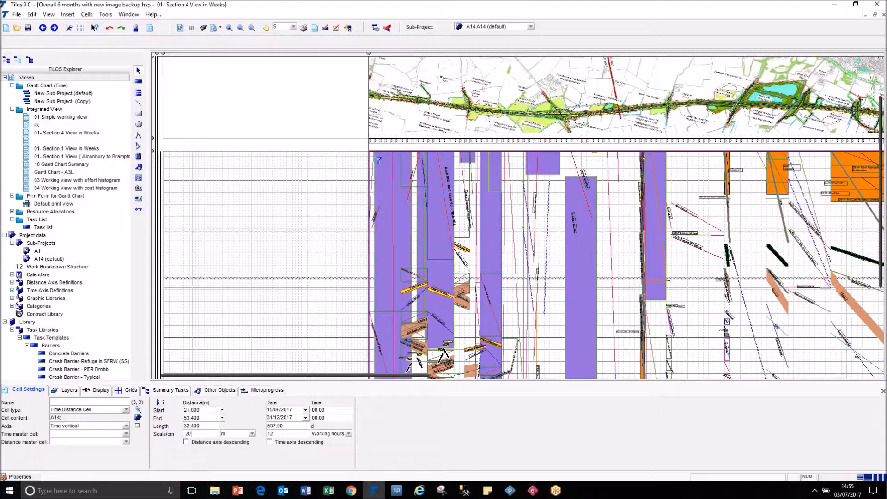
key("Return")
left_click(258, 312)
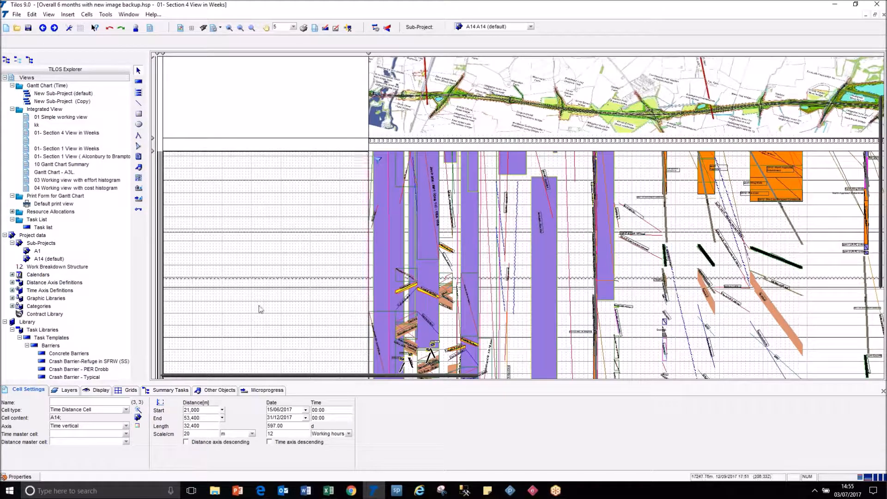
double_click(194, 434)
type("20")
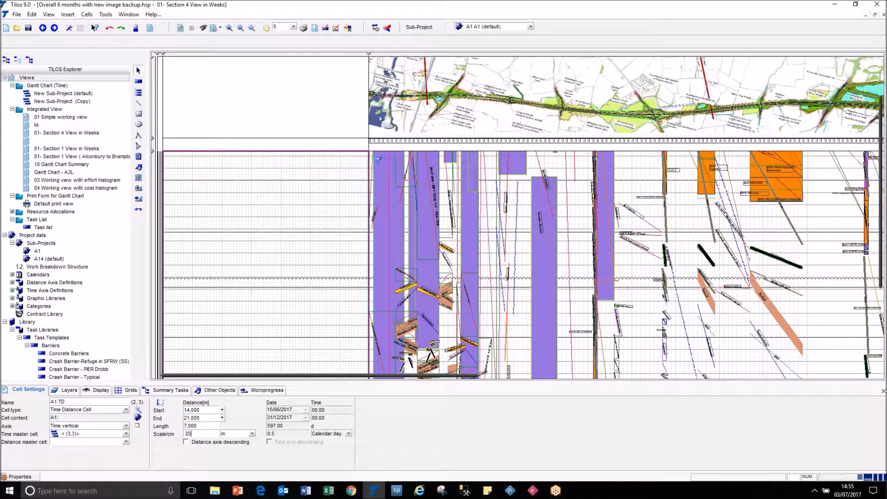
key("Return")
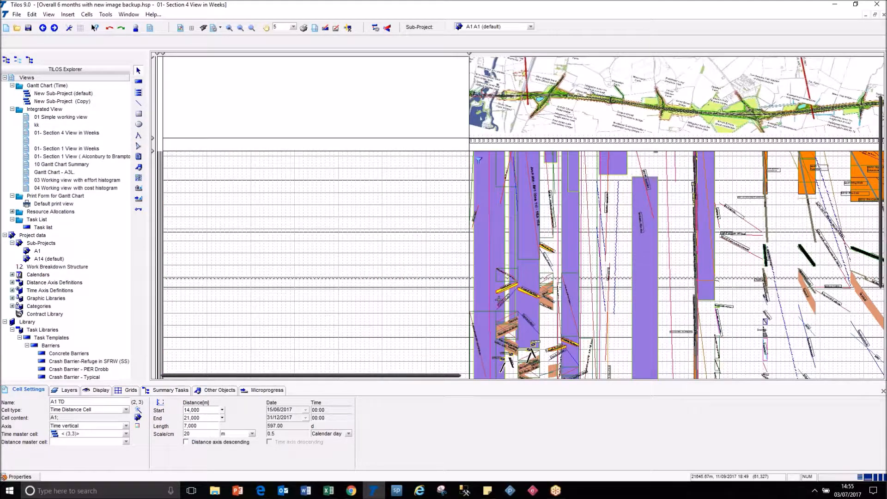
Make the empty strip a Distance Cell, checking the existing chainage axis cell's settings.
left_click(317, 149)
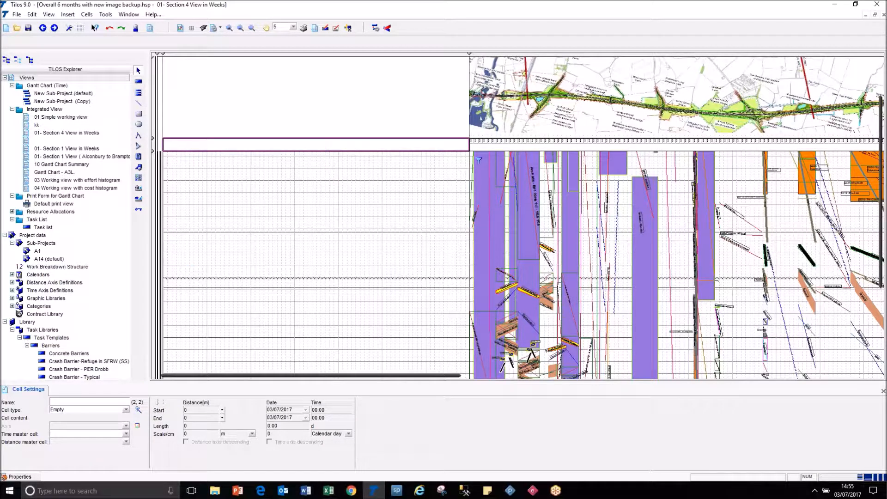
left_click(126, 410)
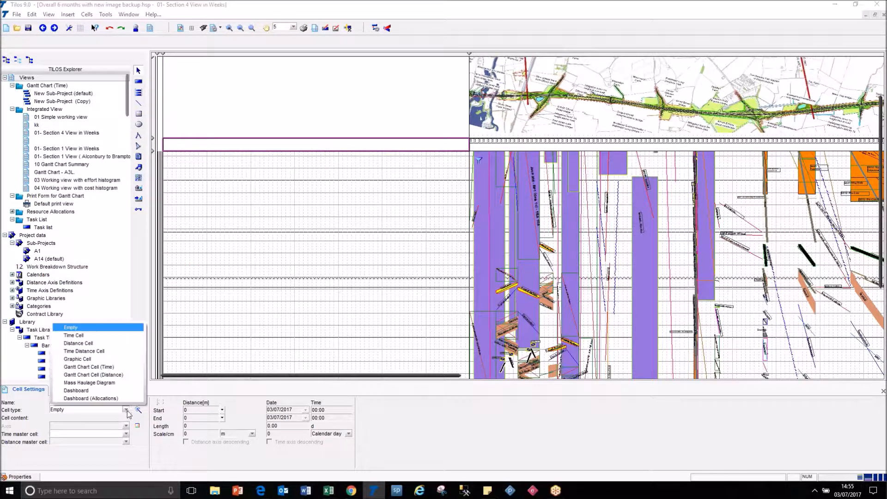
left_click(103, 344)
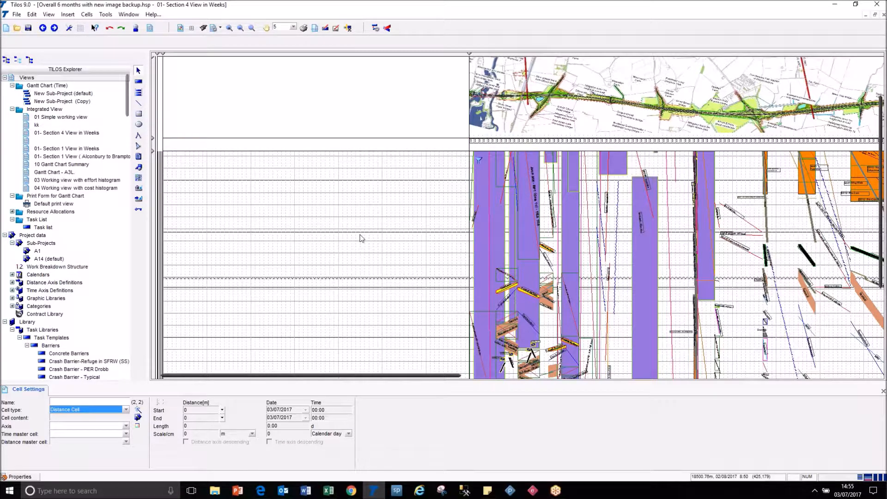
left_click(490, 144)
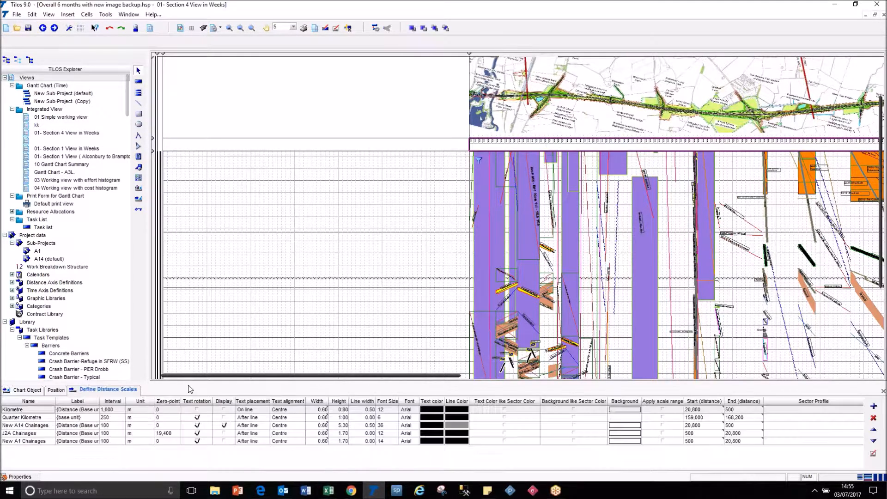
left_click(21, 390)
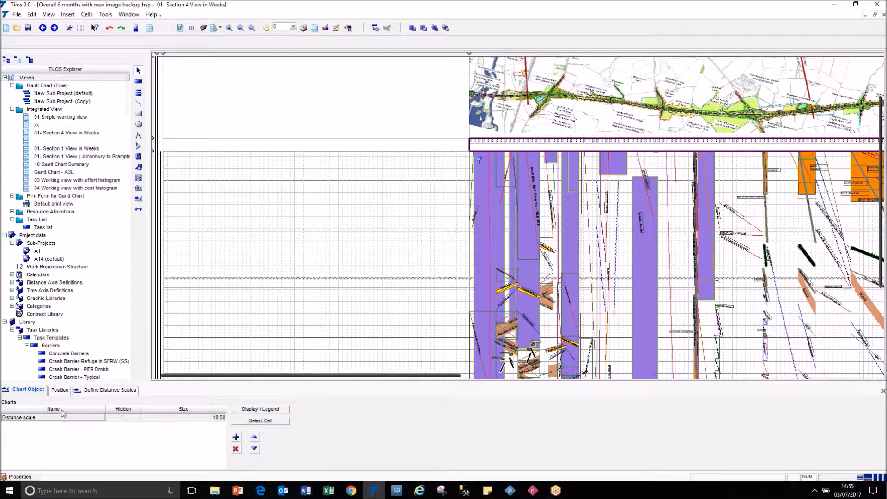
left_click(252, 421)
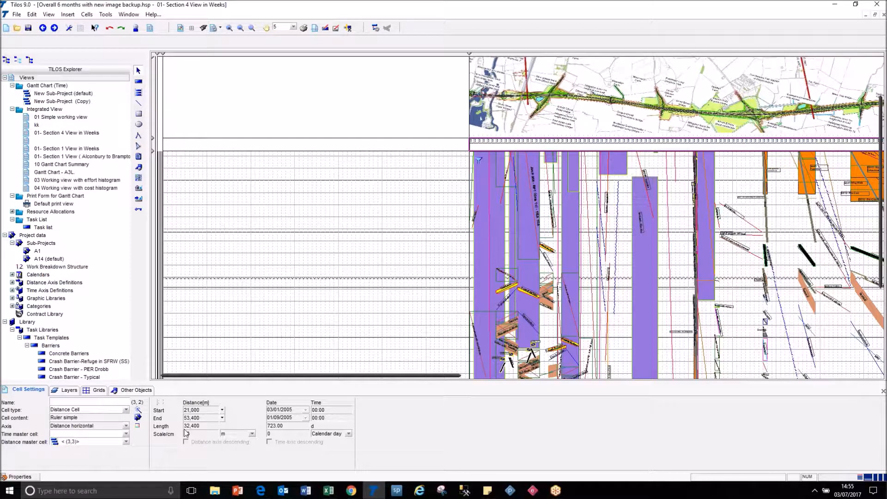
left_click(315, 146)
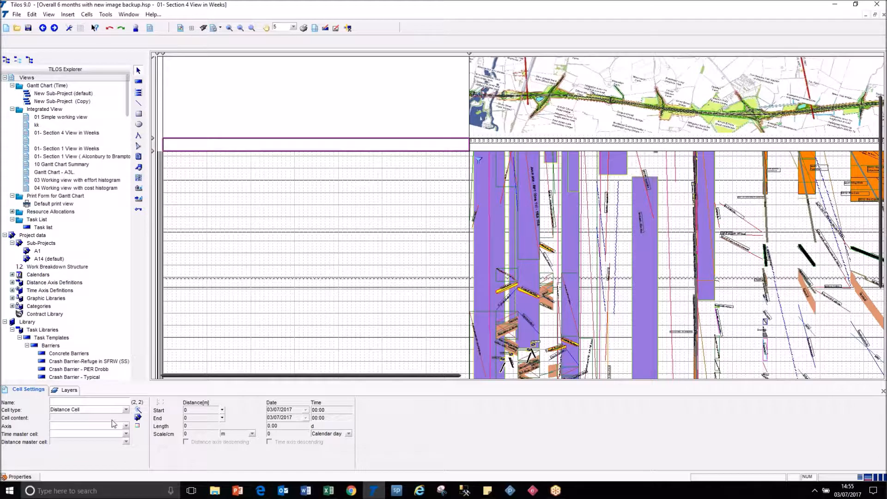
Give the strip Ruler simple content with A1 TD as its distance master cell.
left_click(137, 417)
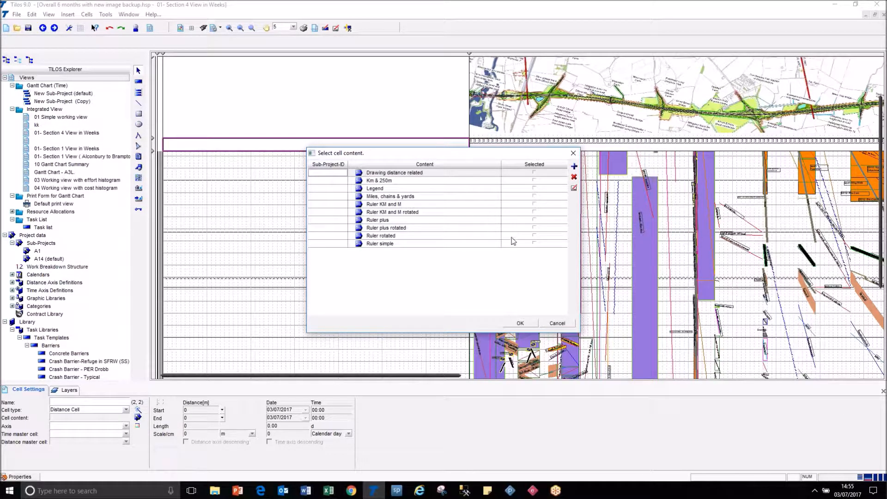
left_click(534, 245)
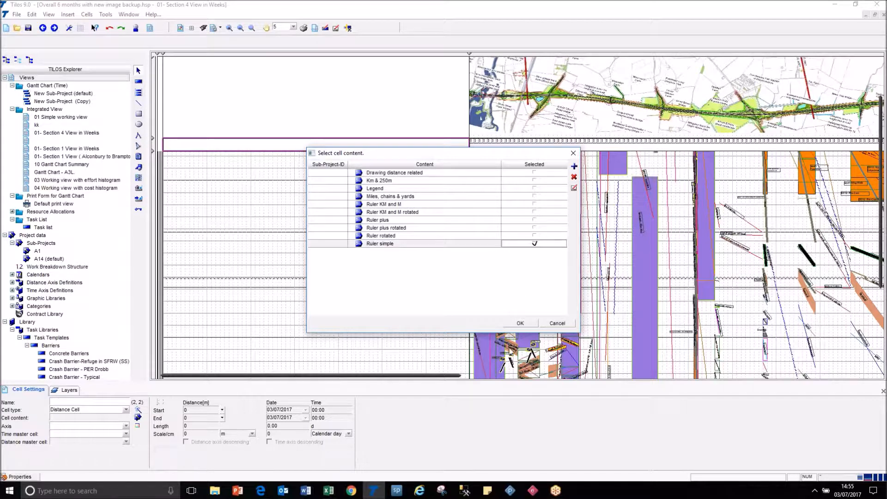
left_click(520, 323)
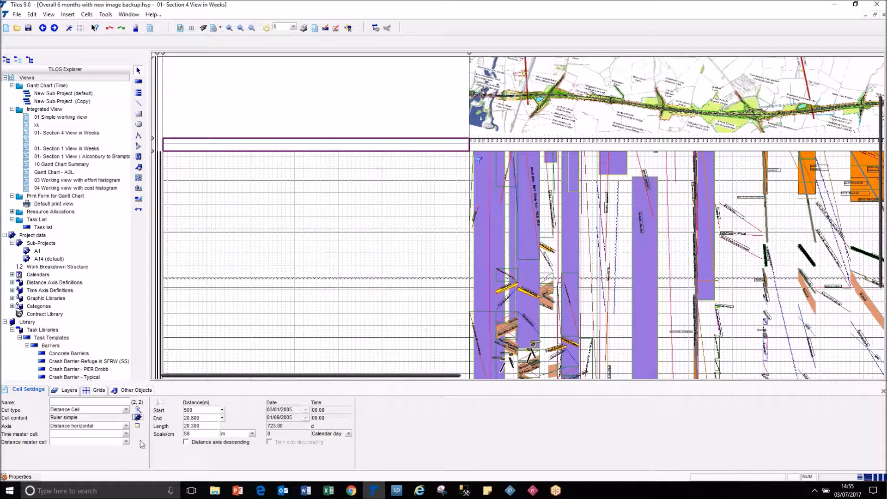
left_click(125, 442)
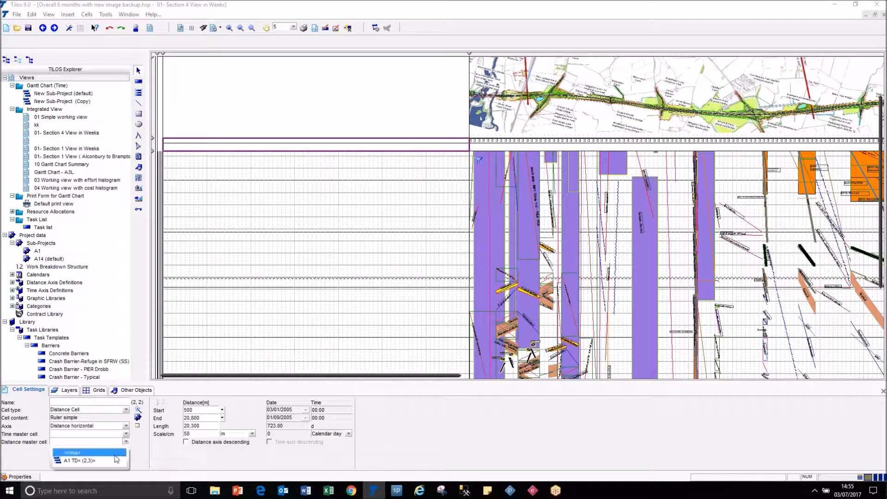
left_click(115, 461)
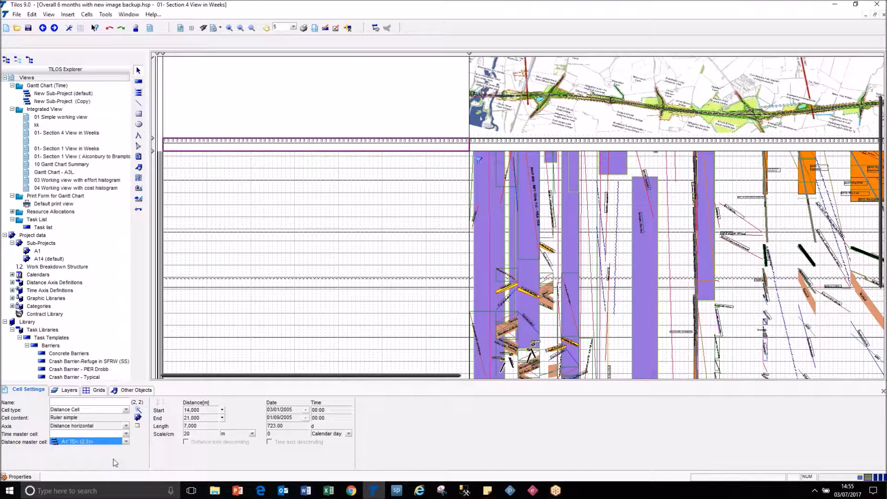
Zoom in on the chart start and set the A1 TD cell's End distance to 19,000.
left_click(256, 237)
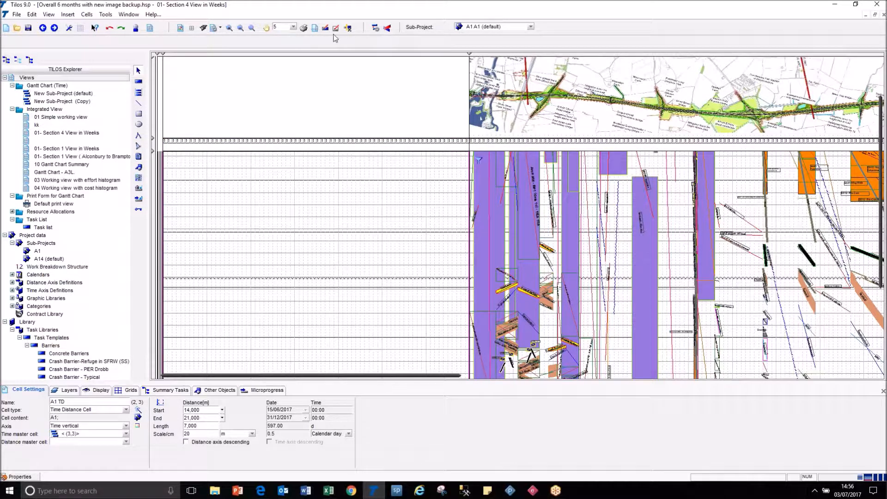
left_click(230, 31)
left_click_drag(401, 107, 469, 202)
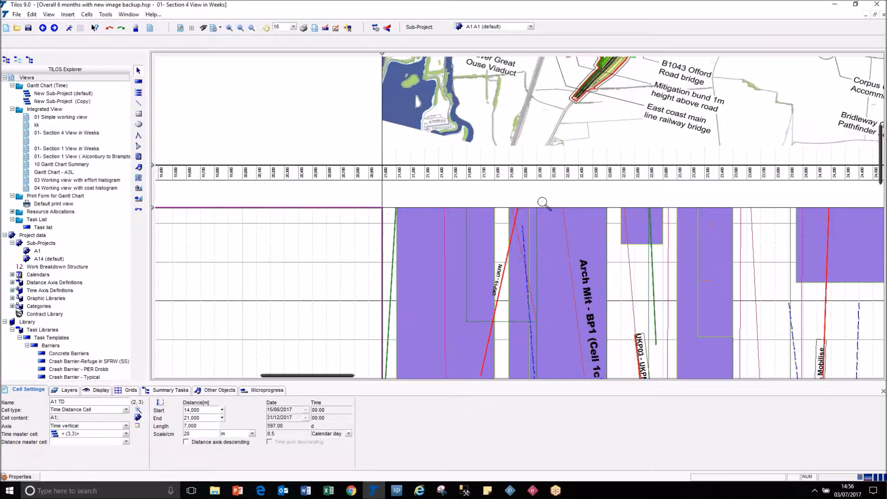
scroll(326, 62, "up", 3)
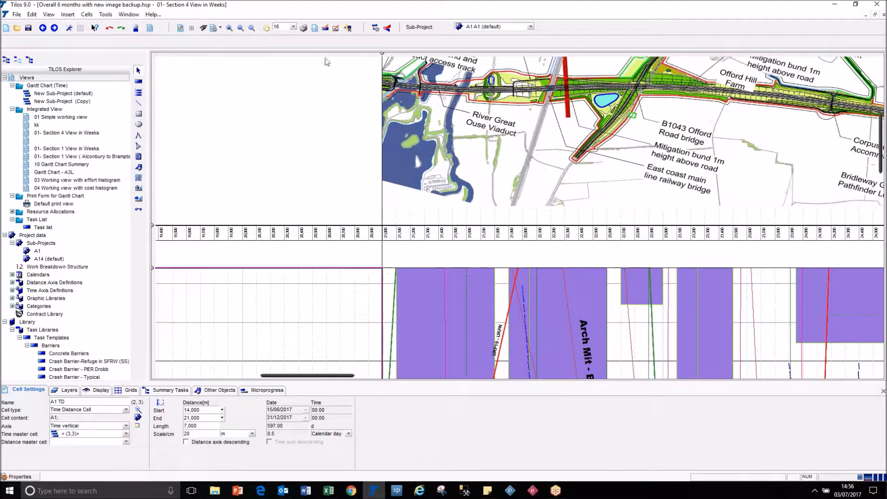
left_click(230, 29)
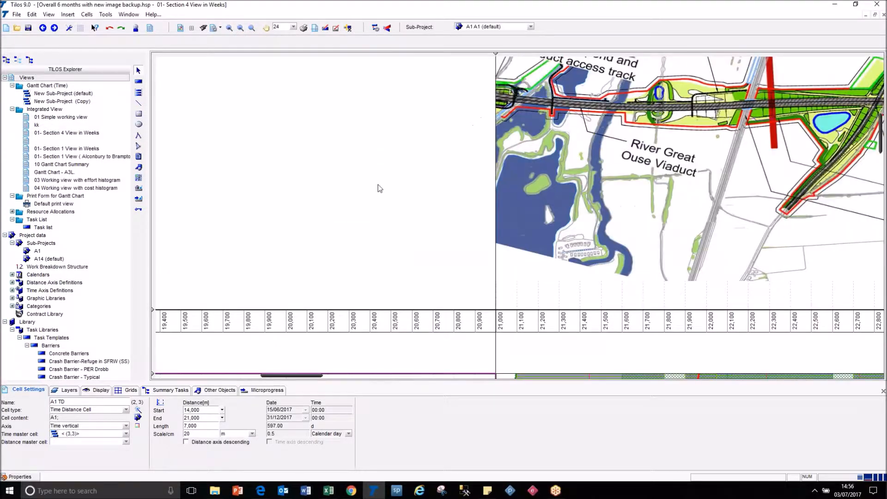
scroll(514, 310, "down", 4)
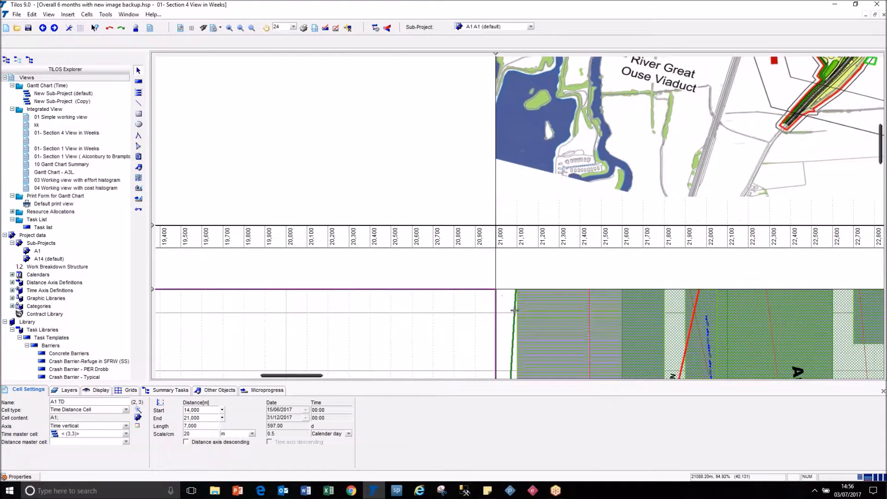
scroll(514, 310, "down", 3)
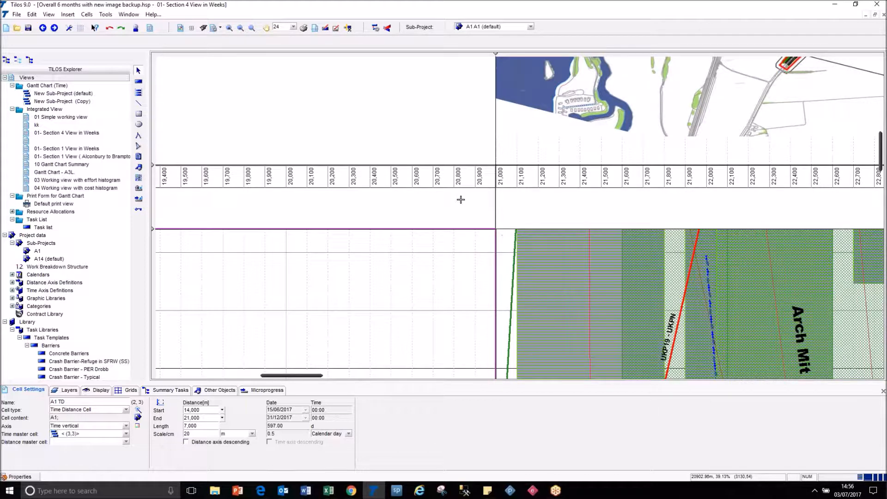
double_click(207, 421)
type("19")
key("Return")
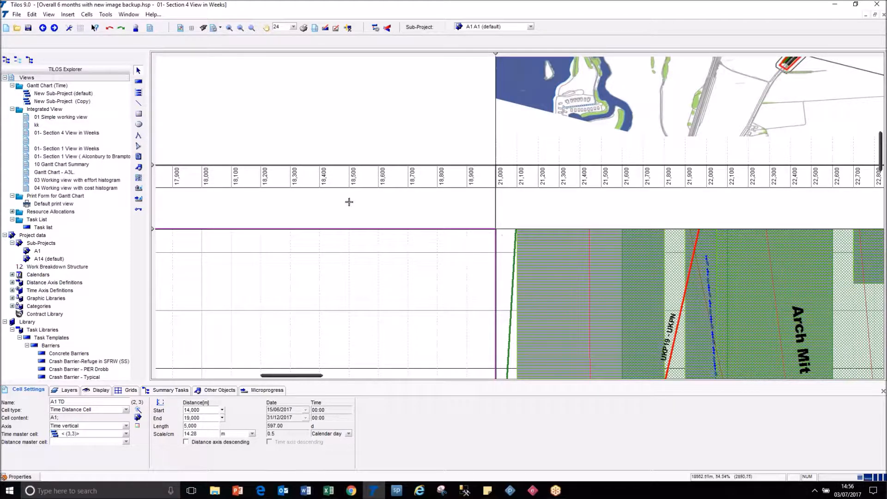
left_click(536, 227)
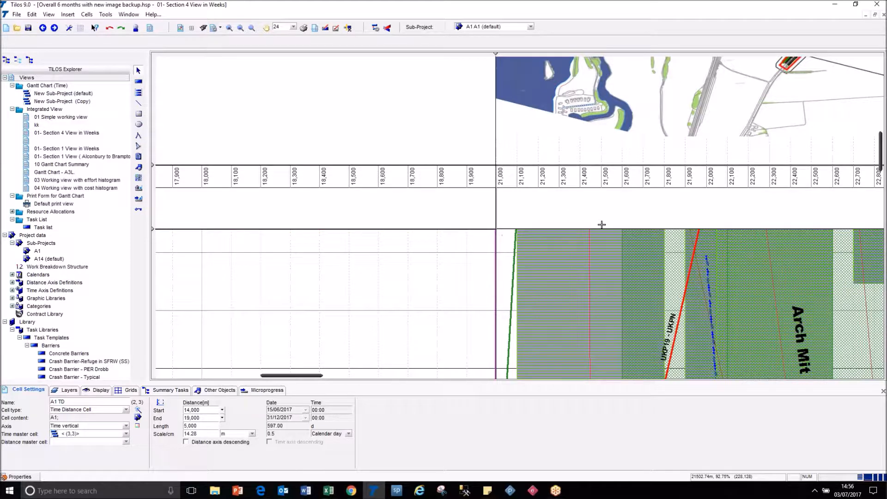
Make the aerial map row slightly taller and save the project.
left_click(431, 132)
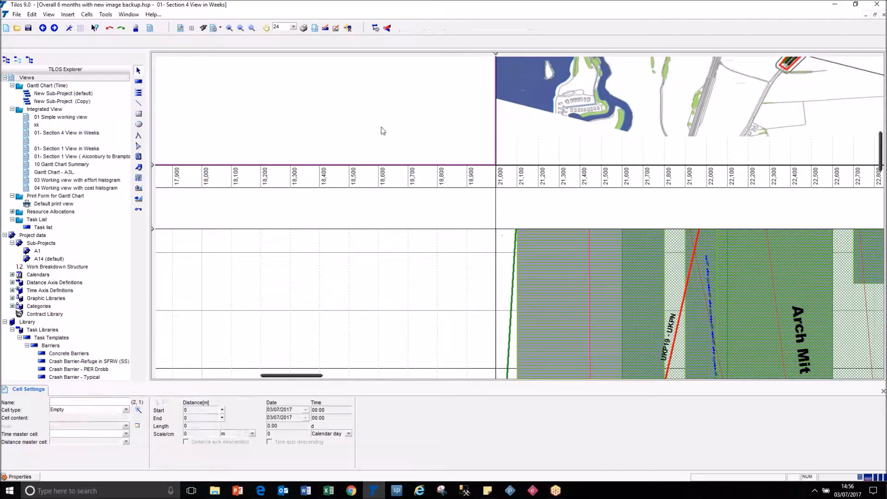
mouse_move(312, 376)
left_mouse_down()
mouse_move(291, 382)
mouse_move(306, 382)
left_mouse_up()
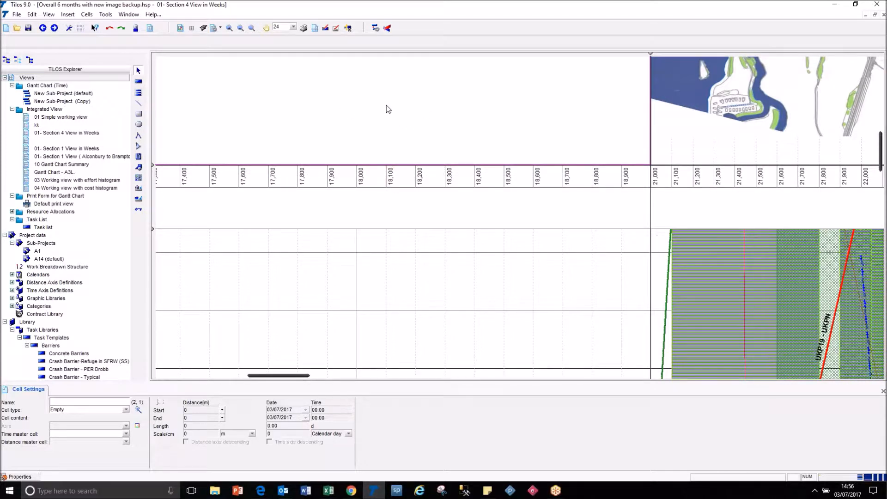
left_click(702, 132)
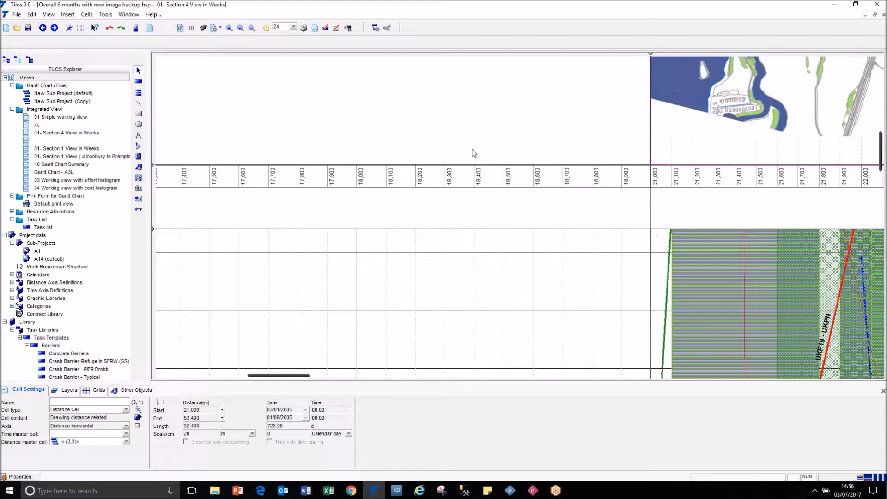
scroll(474, 152, "up", 4)
scroll(518, 218, "down", 3)
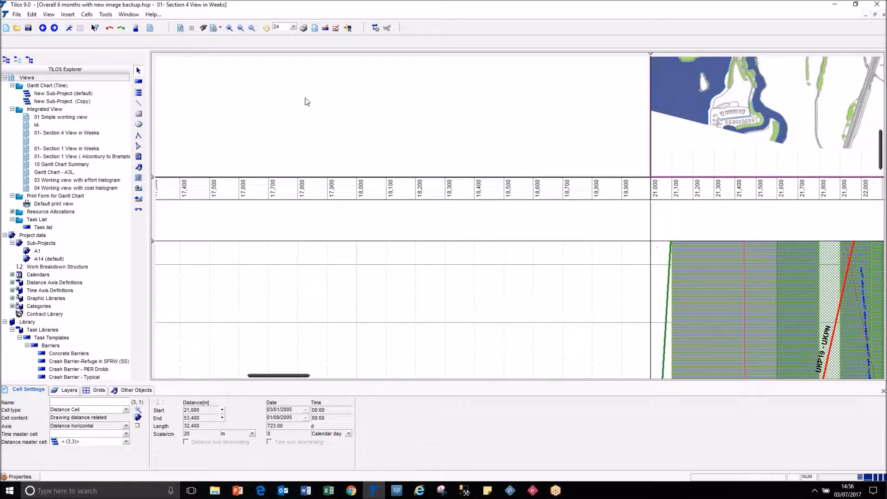
left_click(28, 27)
left_click(293, 27)
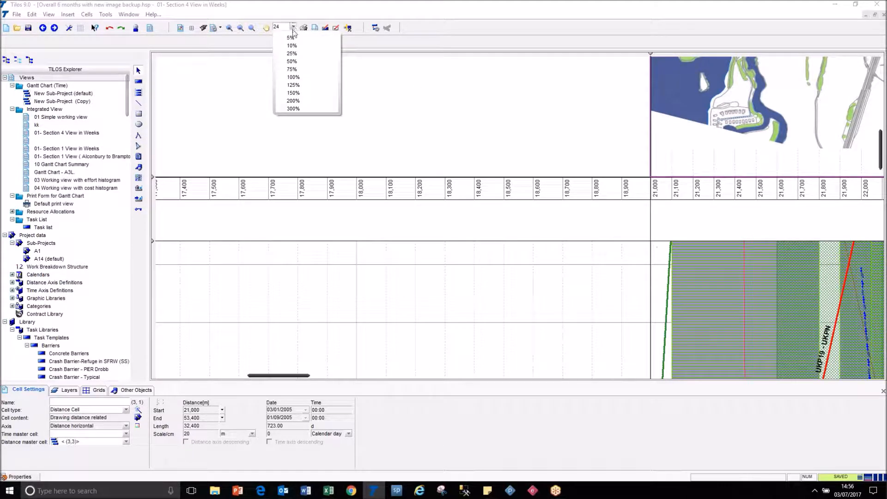
Set the print page size to A0 and show pagination on the chart.
left_click(303, 78)
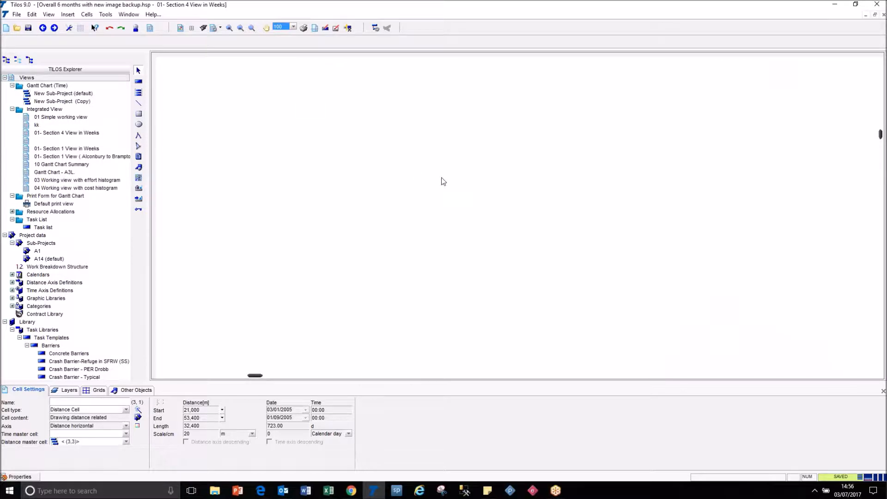
left_click(304, 29)
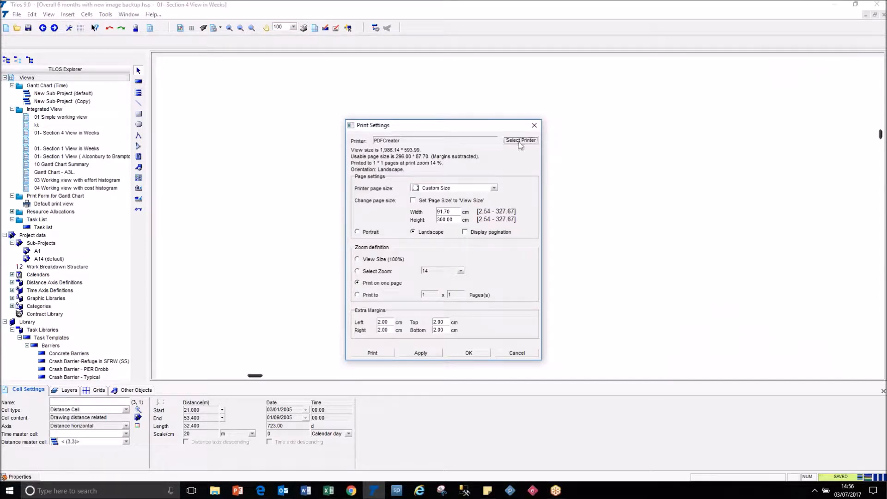
left_click(493, 188)
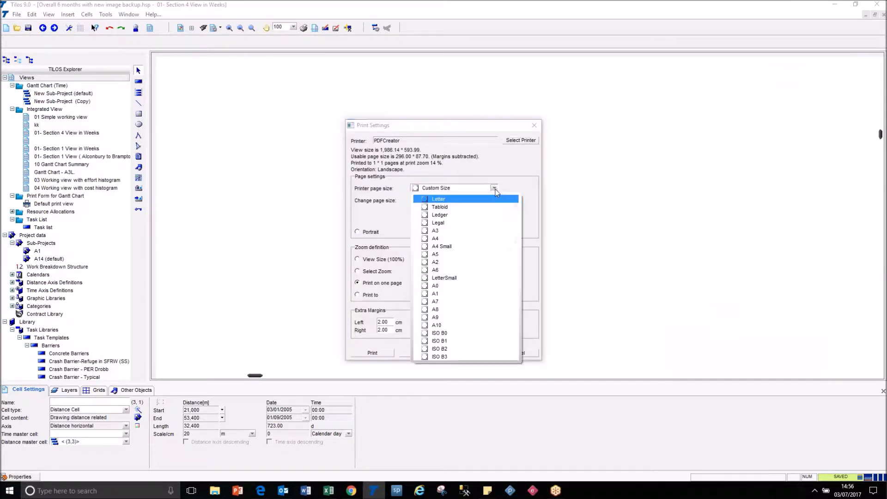
left_click(483, 289)
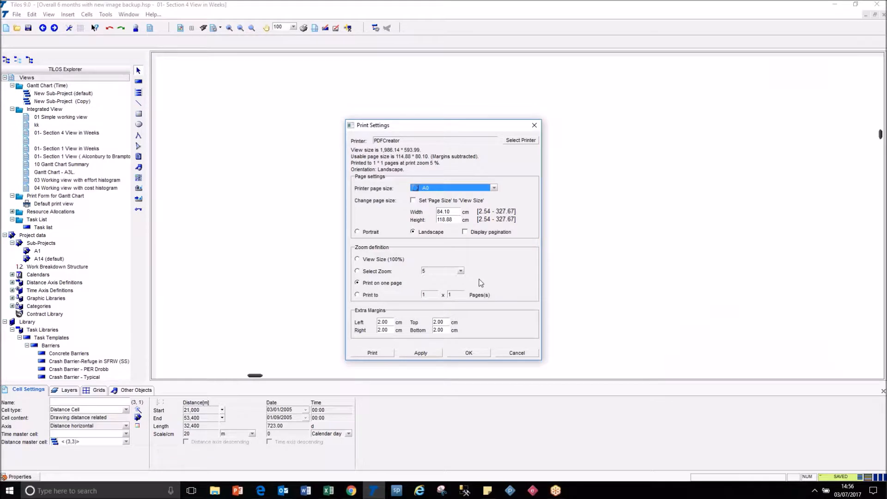
left_click(476, 233)
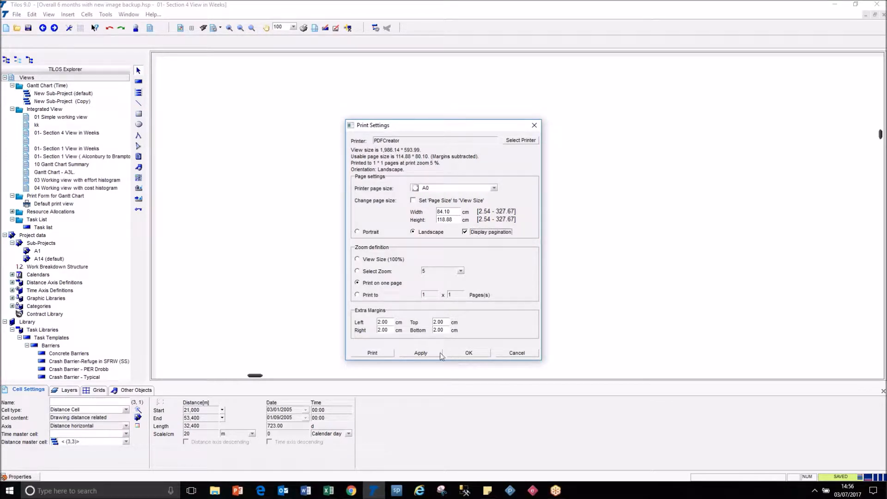
left_click(479, 354)
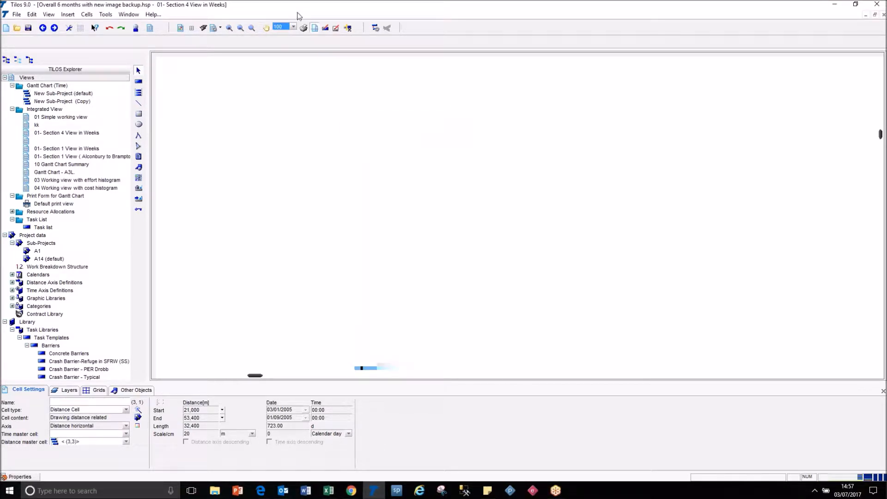
Zoom the chart out to 5% to see the whole view.
left_click(293, 27)
left_click(292, 38)
left_click(282, 27)
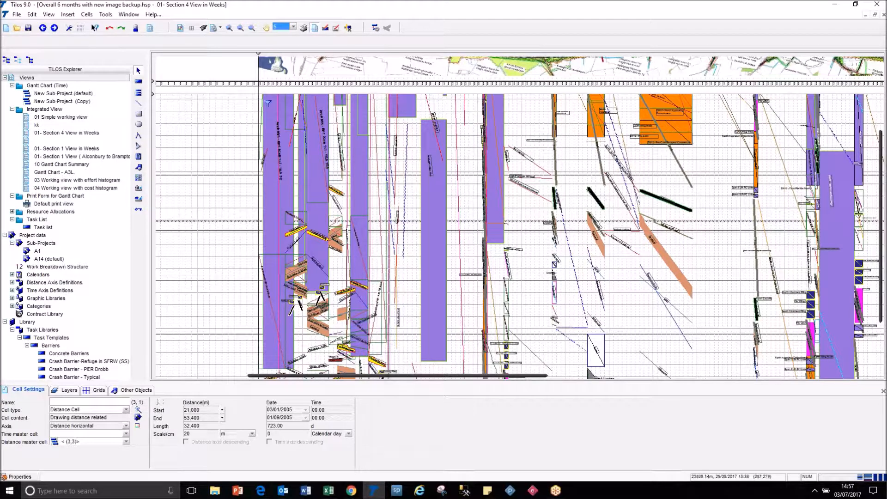
Print at View Size (100%) across 18 × 8 pages, showing page breaks on the chart.
left_click_drag(539, 377, 305, 54)
left_click(315, 29)
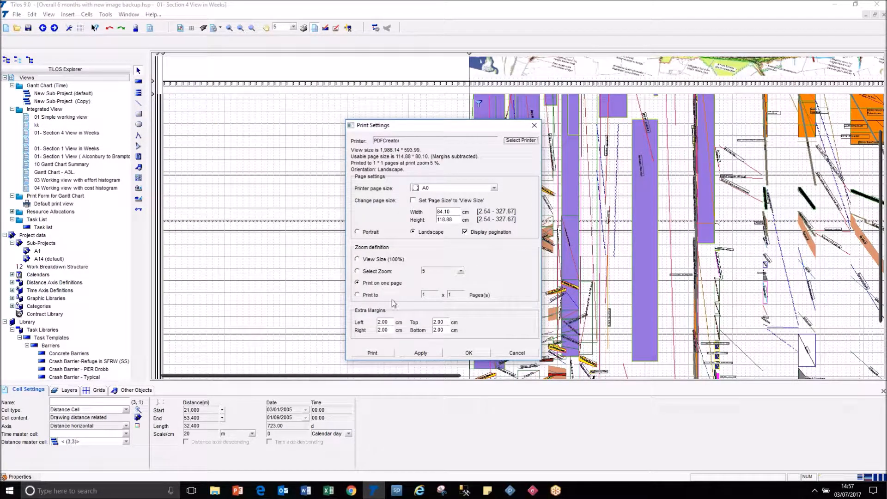
left_click(359, 260)
double_click(429, 295)
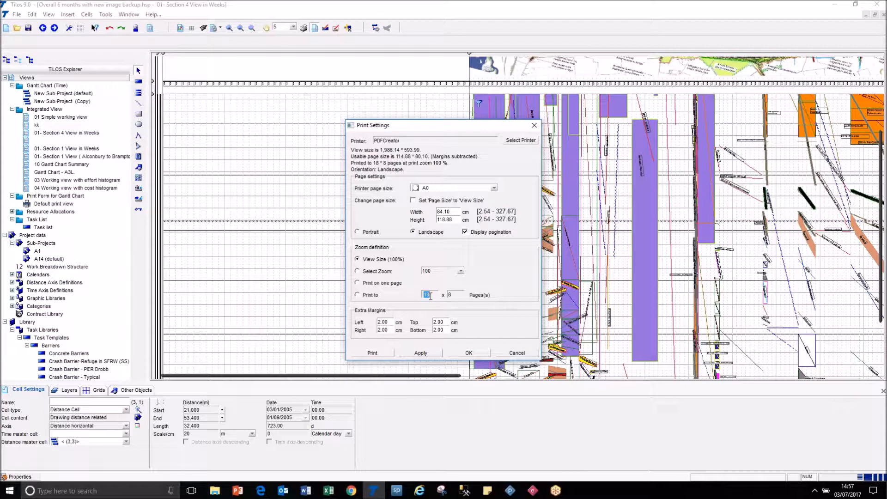
double_click(452, 295)
left_click(469, 353)
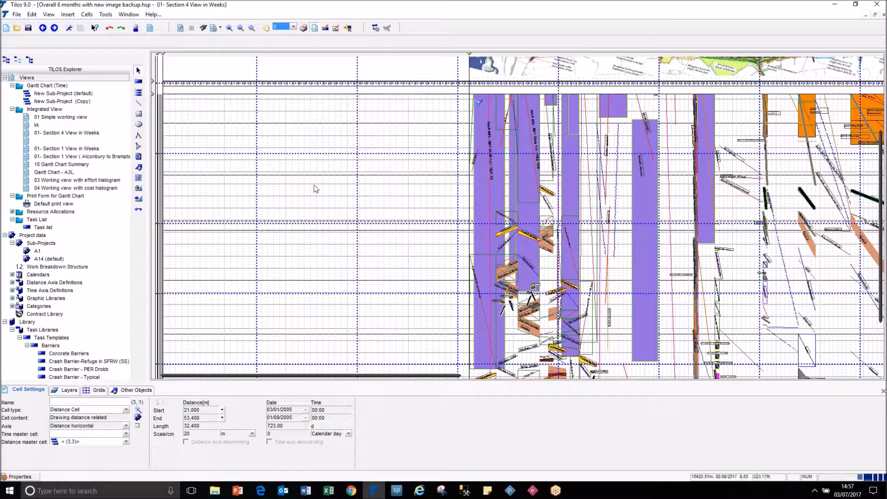
Switch to Print on one page, giving a single 1 × 1 A0 page at 5% zoom.
scroll(358, 187, "down", 2)
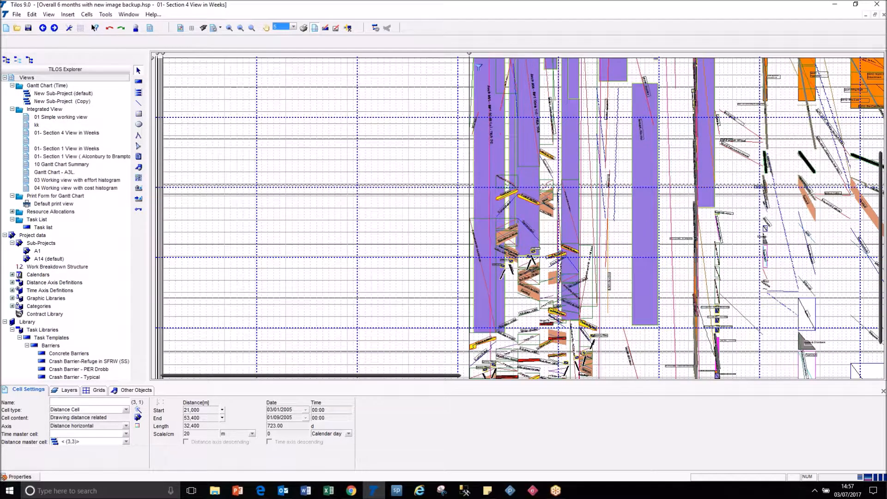
scroll(517, 218, "up", 3)
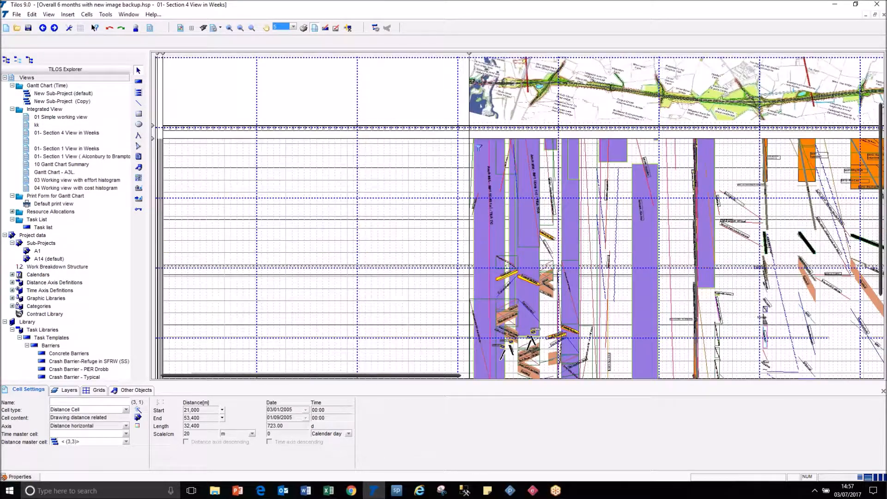
left_click_drag(881, 107, 872, 61)
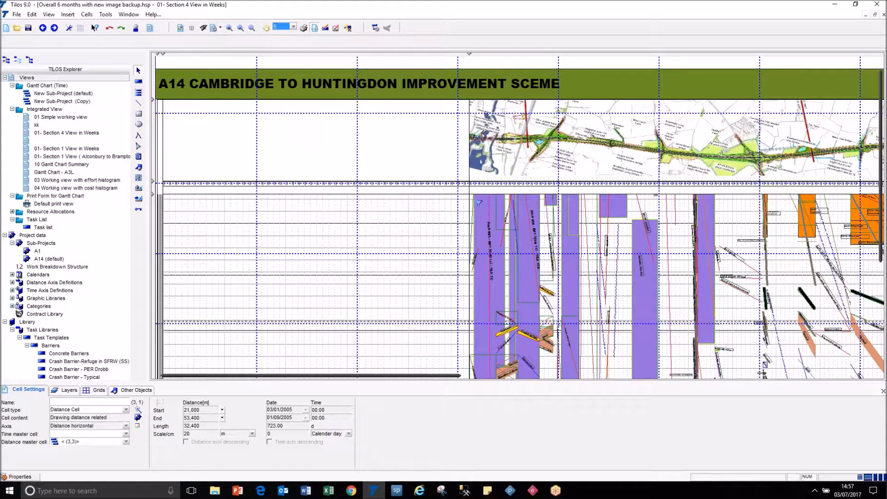
left_click(293, 27)
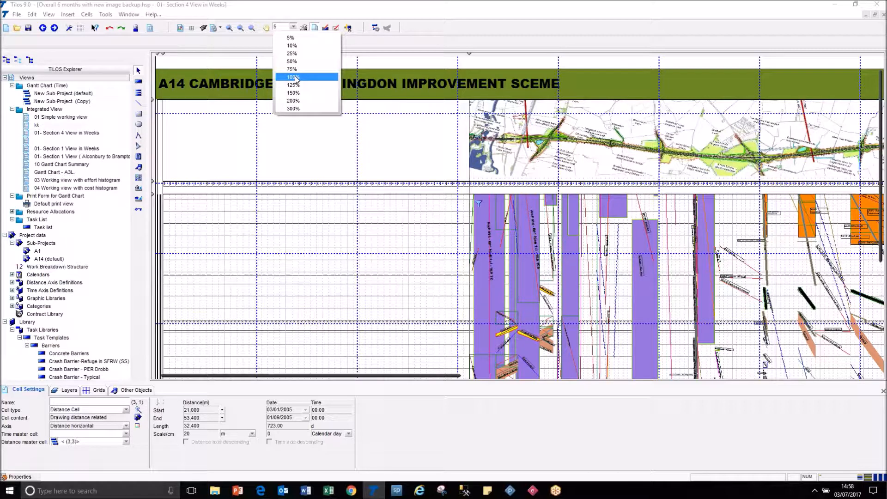
left_click(303, 29)
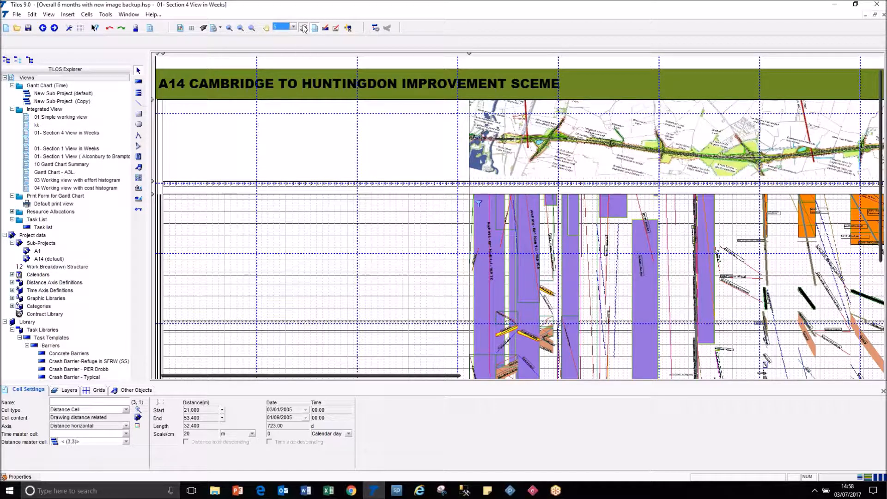
left_click(304, 29)
left_click(382, 283)
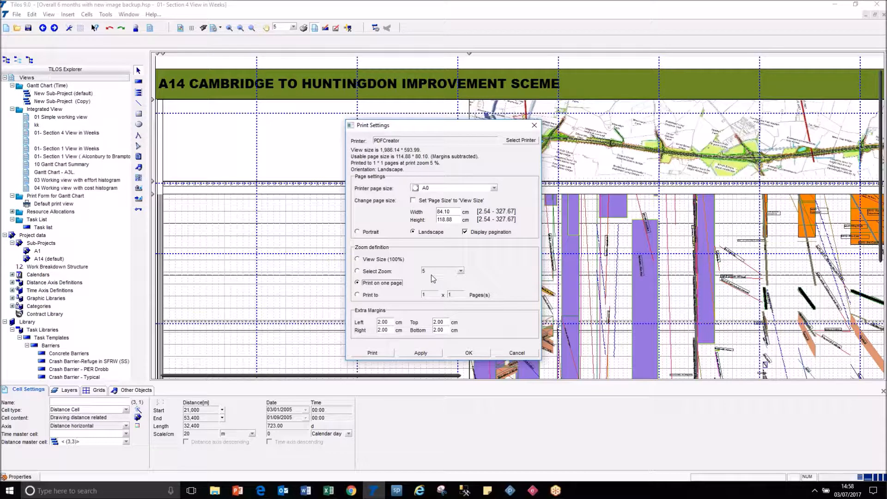
left_click(469, 353)
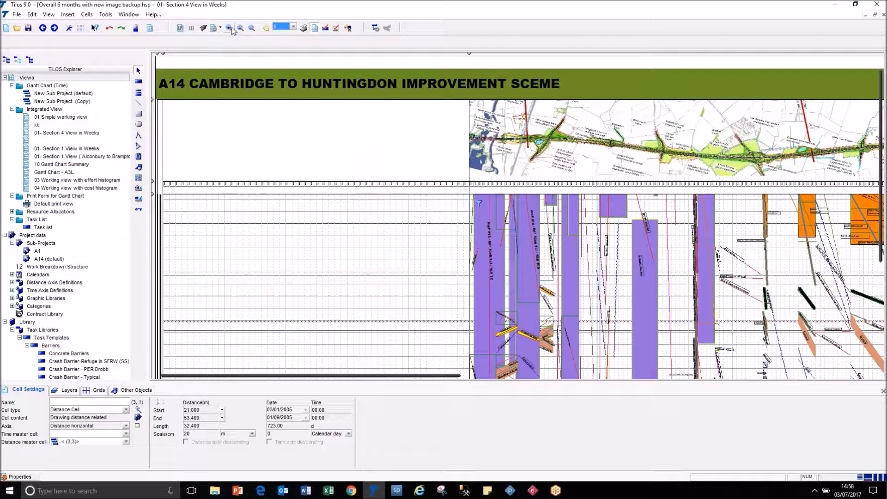
Zoom the chart to 100%.
left_click(293, 26)
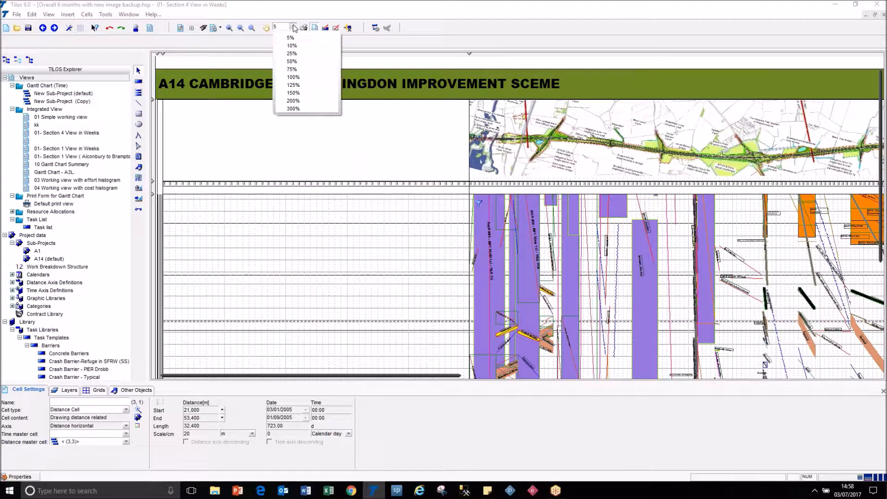
left_click(305, 81)
left_click_drag(880, 84, 878, 159)
Open Define Distance Scales and bring up the New A14 Chainages font size list, currently 36.
left_click(577, 132)
left_click(577, 132)
left_click(108, 389)
left_click(53, 426)
left_click(388, 425)
left_click(396, 426)
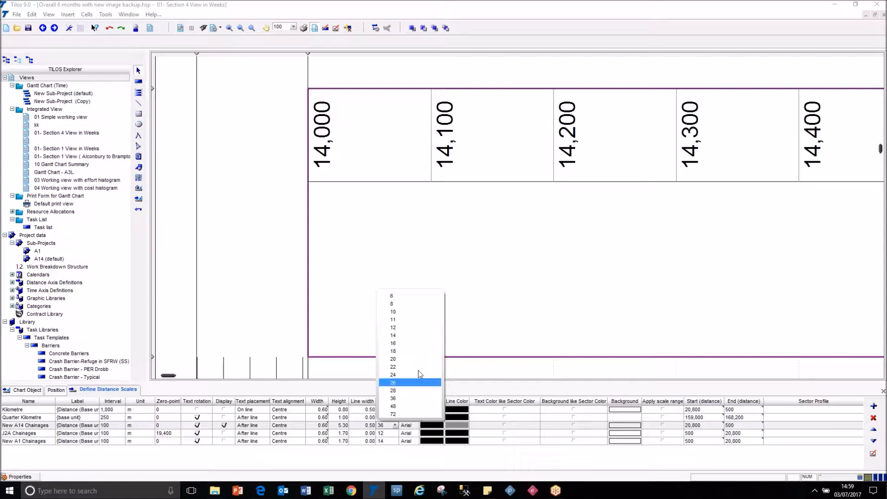
Set the New A14 Chainages label font size to 10, then zoom out to 5%.
left_click(495, 247)
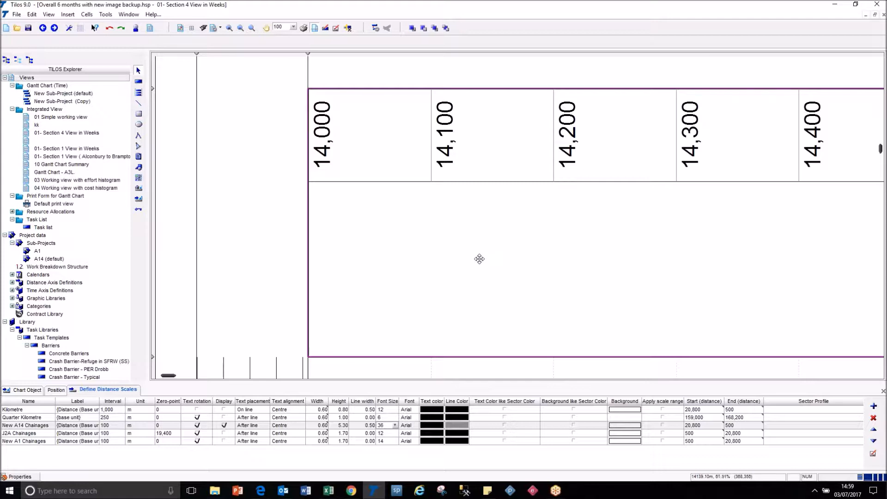
scroll(481, 252, "down", 1)
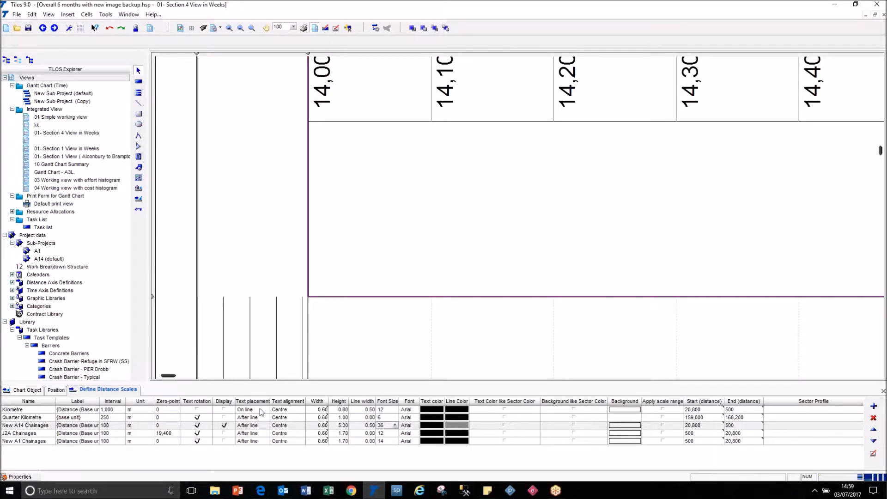
left_click(395, 425)
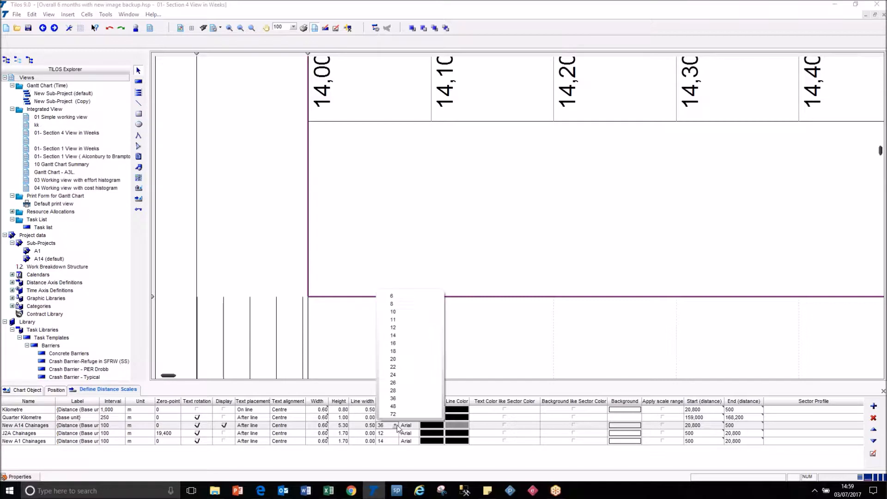
left_click(410, 315)
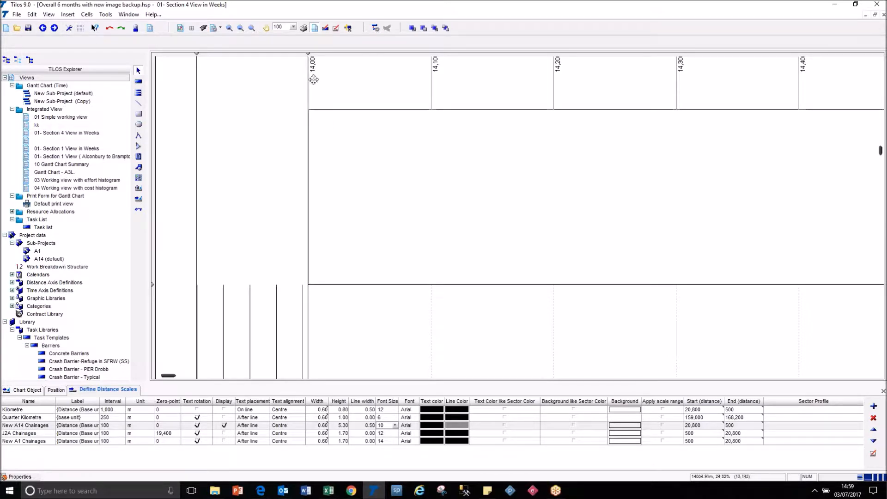
left_click(294, 27)
left_click(290, 37)
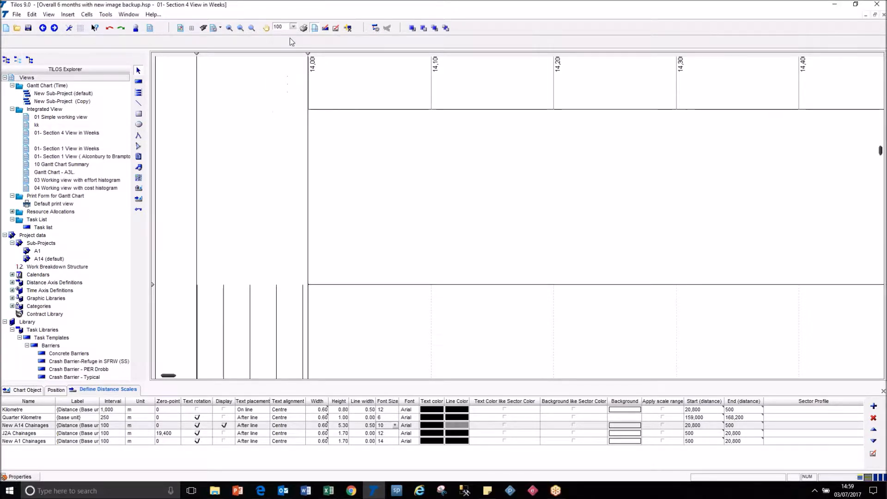
Select the chart's small text field and change its font size from 48 to 10.
left_click(362, 206)
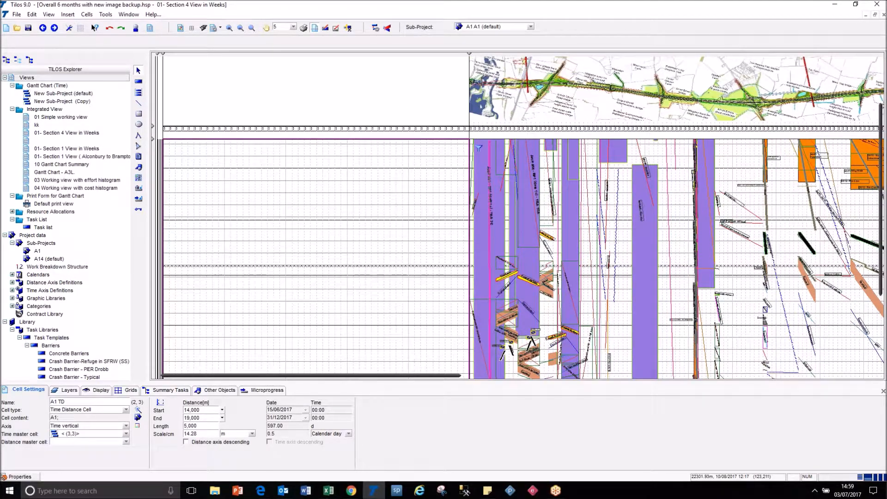
left_click(751, 186)
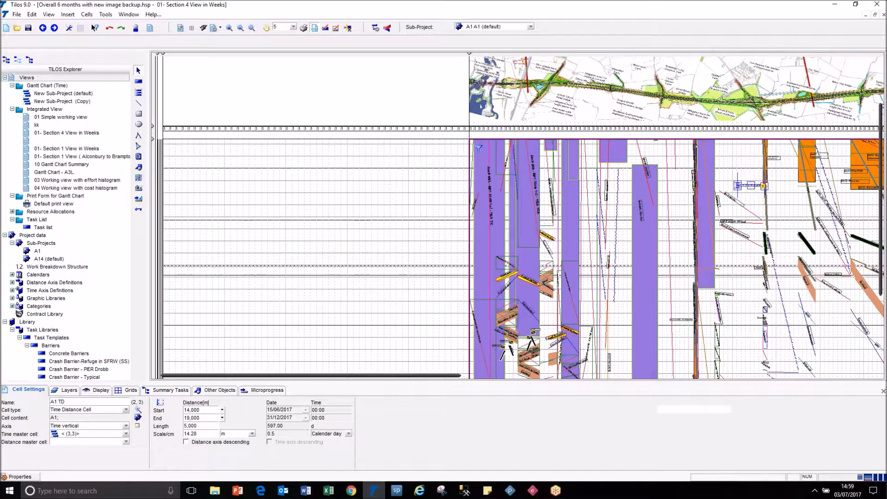
left_click(727, 410)
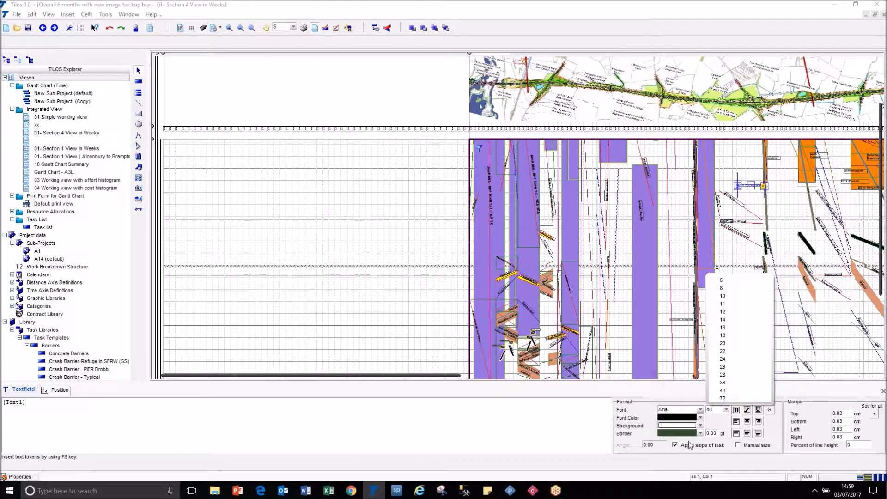
left_click(499, 457)
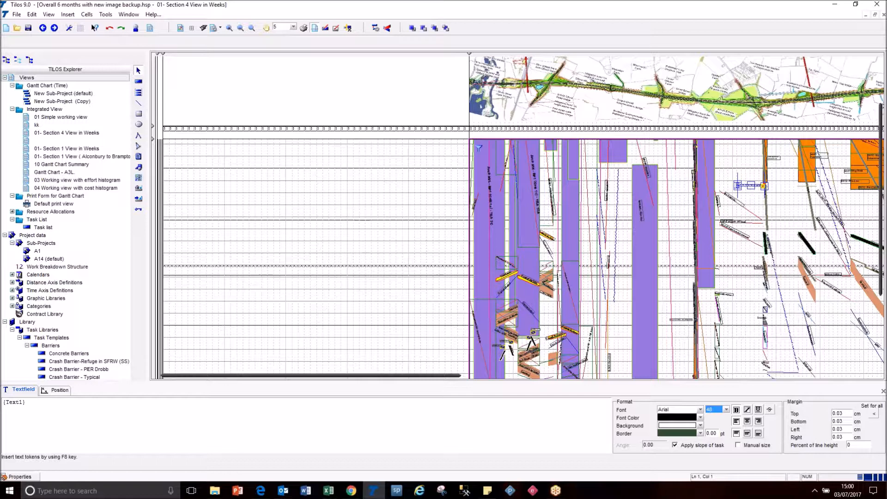
left_click(503, 438)
left_click_drag(457, 376, 534, 382)
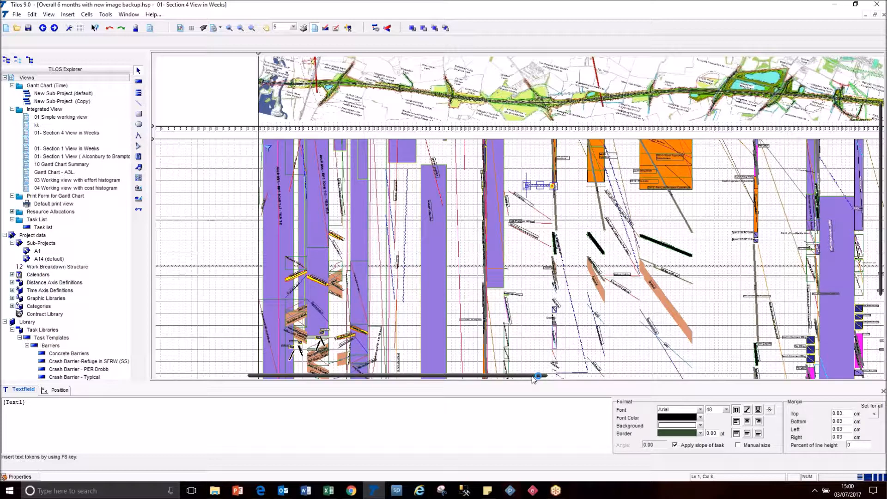
left_click(726, 410)
left_click(735, 296)
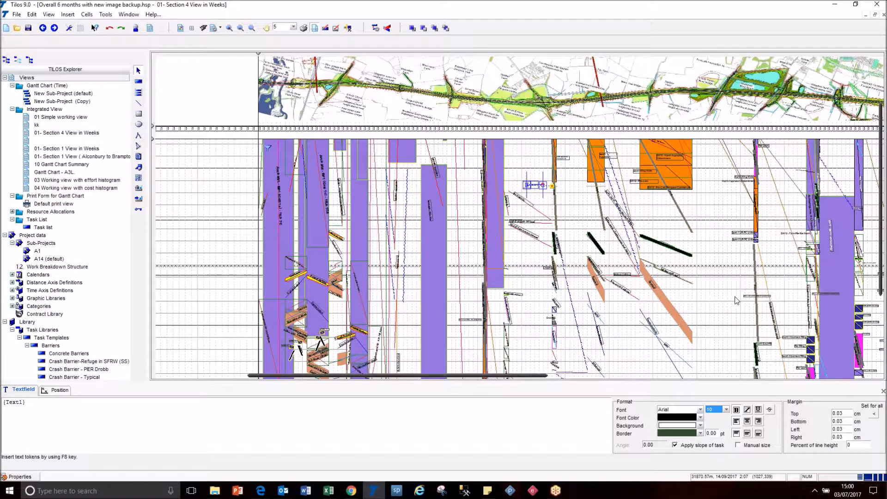
left_click(577, 230)
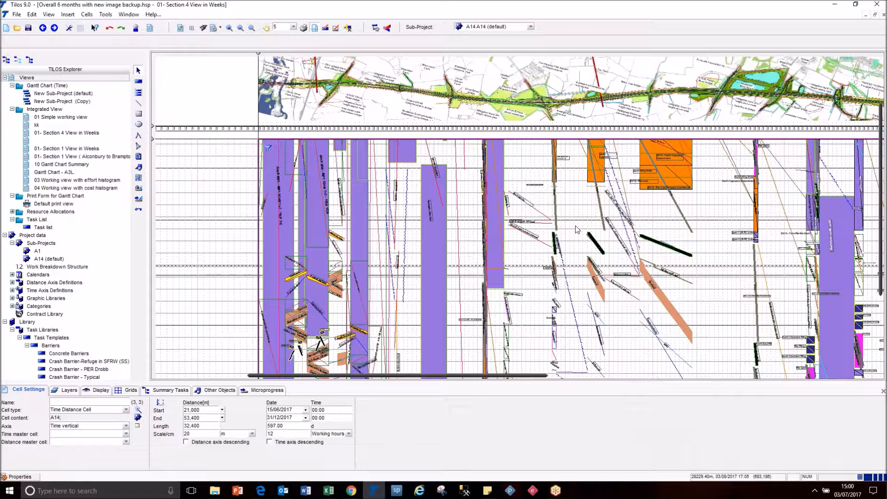
Zoom to 100% and set printing to View Size (100%) across 18 × 8 A0 pages.
left_click(295, 28)
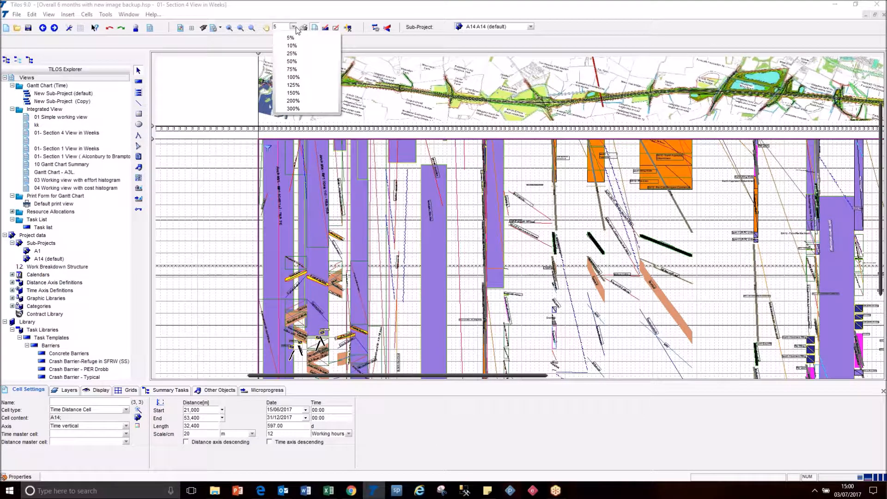
left_click(293, 77)
left_click(304, 29)
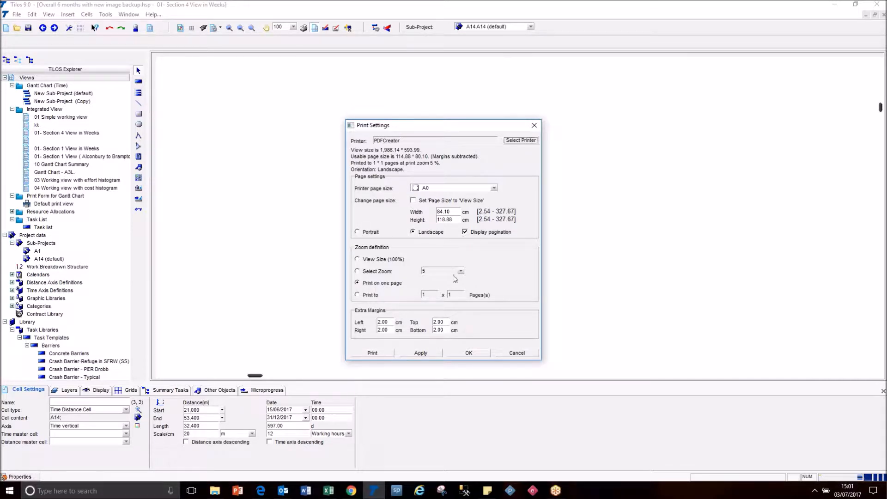
left_click(366, 260)
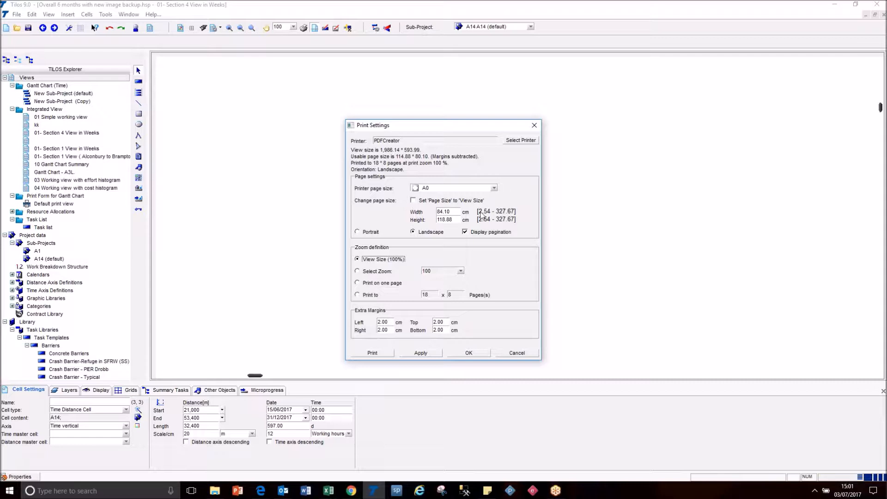
Choose PostScript Custom Page Size (21.00 × 29.70 cm landscape), giving 78 × 35 pages.
left_click(458, 190)
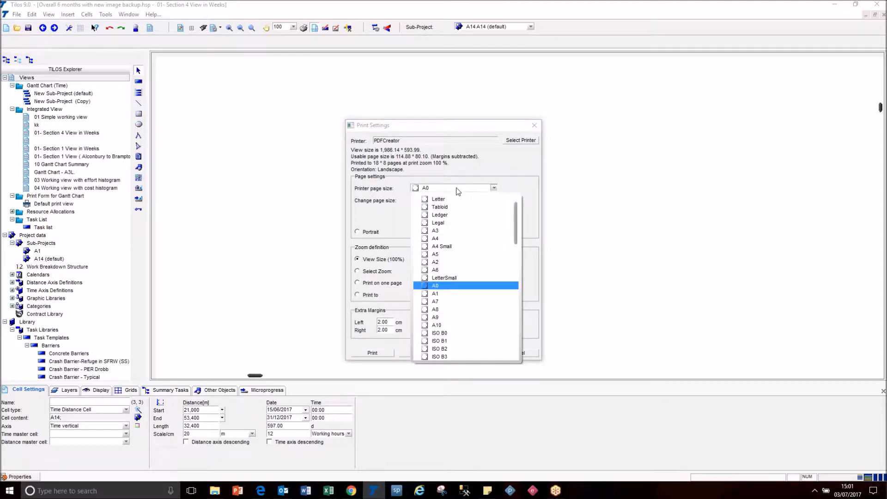
left_click(458, 190)
left_click(438, 202)
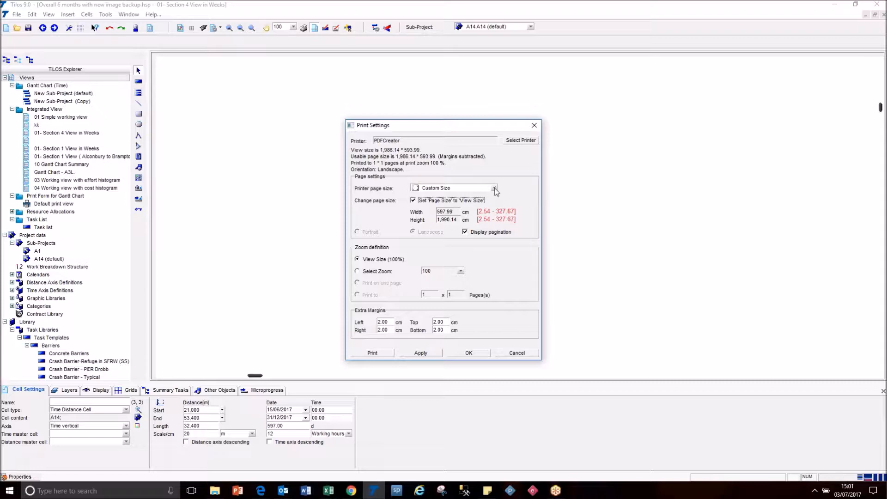
double_click(458, 220)
left_click(441, 189)
left_click(441, 191)
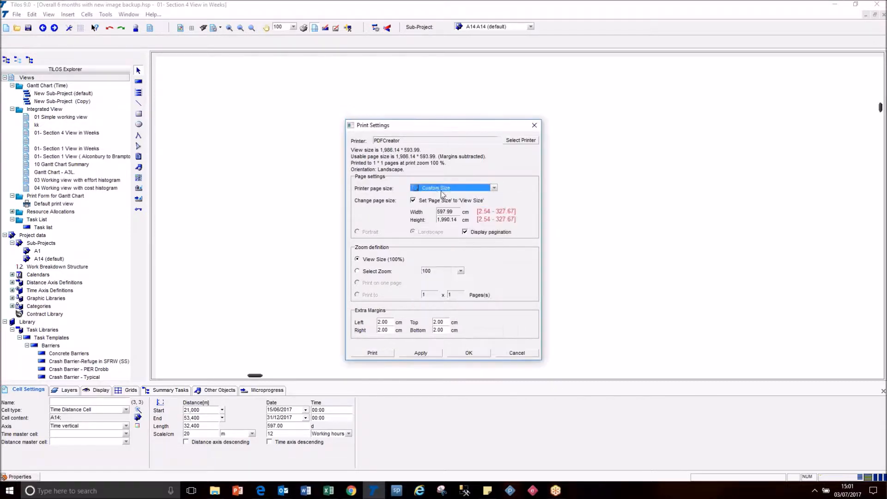
left_click(419, 201)
left_click(495, 189)
left_click_drag(514, 245, 514, 342)
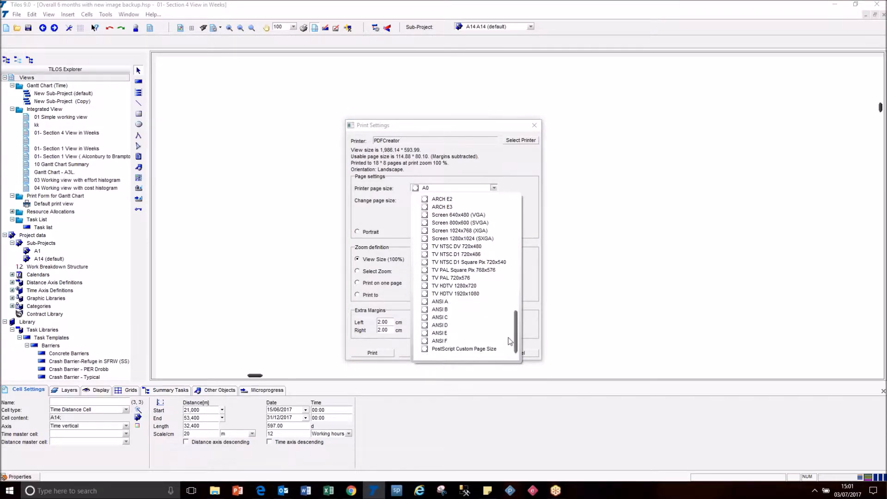
left_click(483, 354)
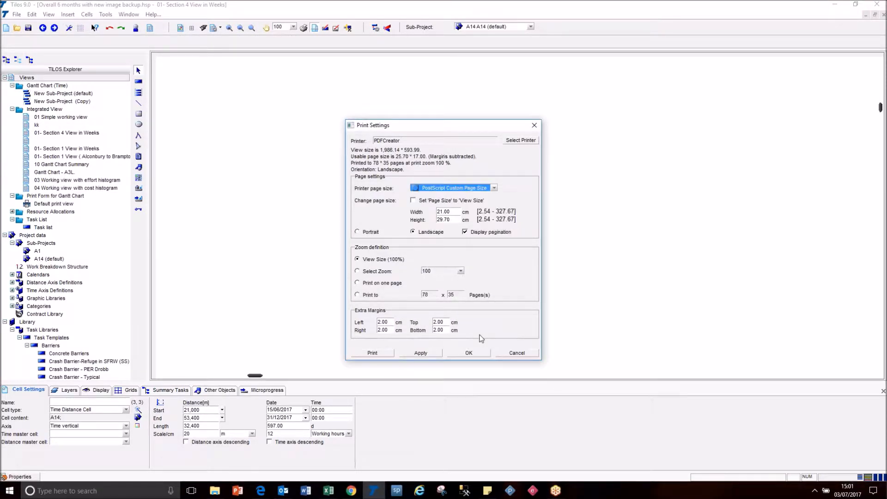
Try custom page dimensions of 300 cm width and 100 cm height.
double_click(454, 220)
type("300")
key("Tab")
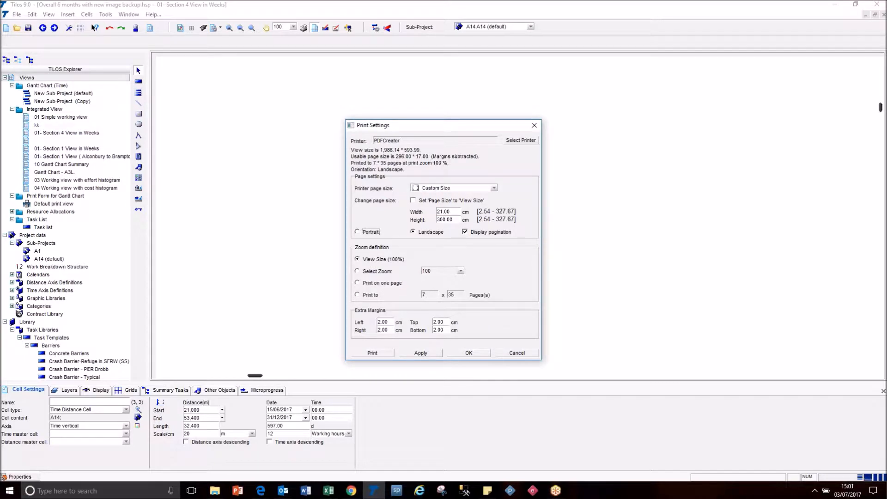
double_click(445, 212)
type("2")
key("BackSpace")
key("BackSpace")
key("BackSpace")
type("300")
double_click(456, 220)
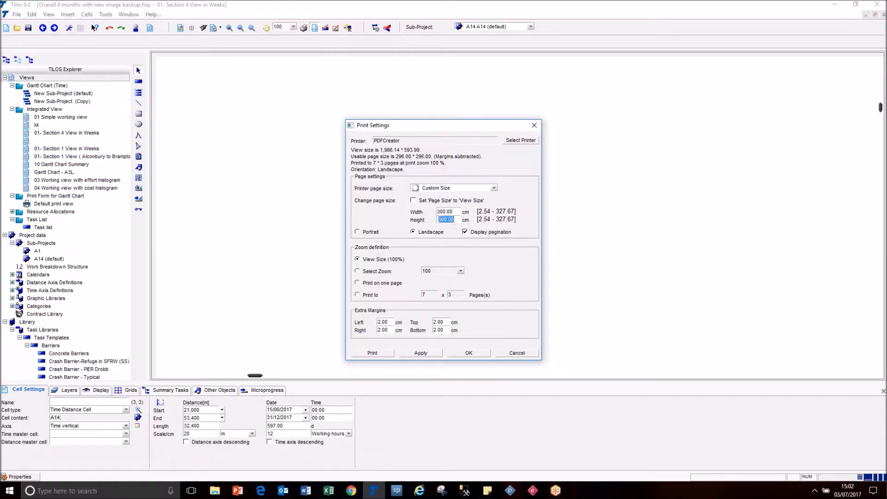
type("100")
key("Tab")
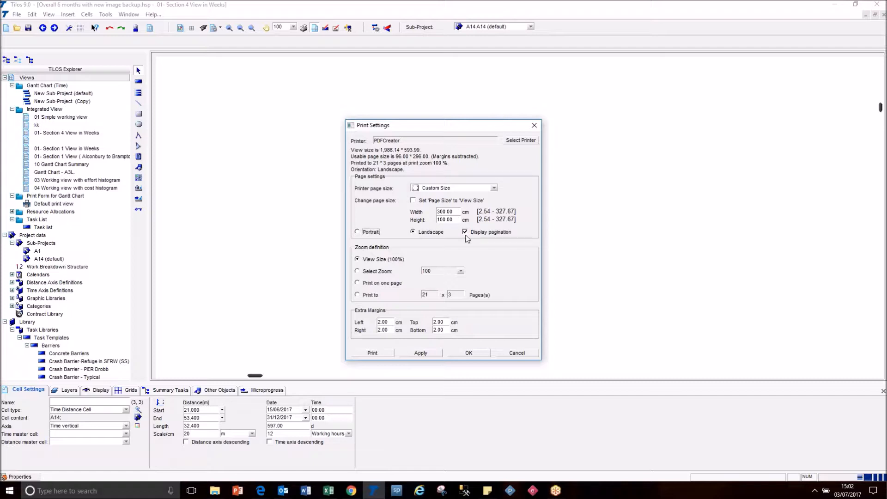
Set the custom page to 100 cm width and 300 cm height.
double_click(432, 295)
double_click(452, 296)
double_click(447, 212)
type("100")
key("Tab")
type("300")
key("Tab")
key("Tab")
key("Tab")
key("Tab")
key("Tab")
key("Tab")
Fit the whole view on one page at 14% zoom, print it, and close Print Settings.
left_click(375, 283)
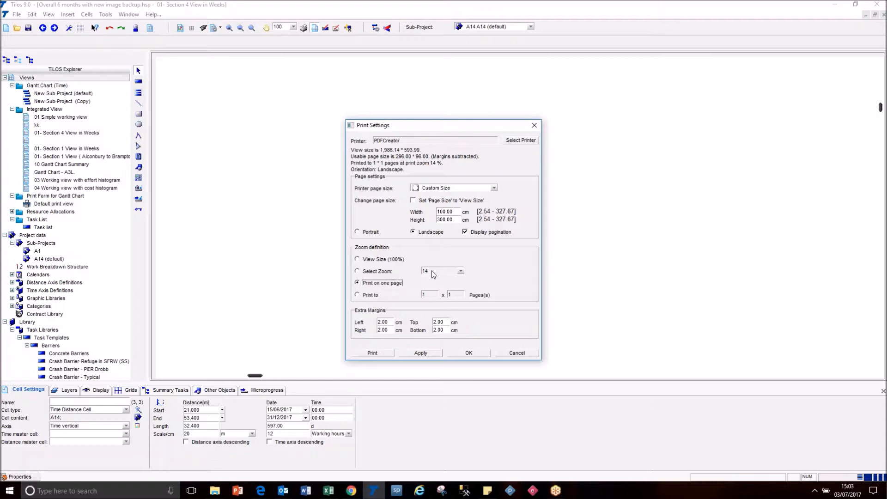
left_click(373, 353)
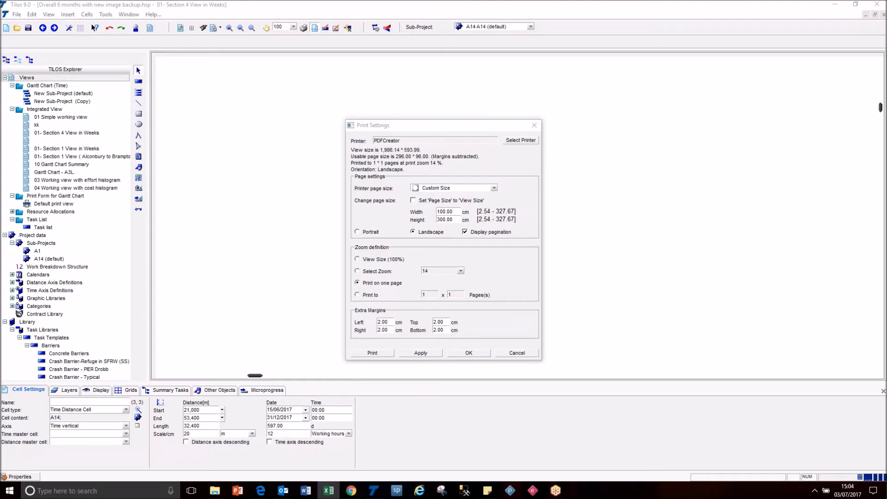
key("alt+Tab")
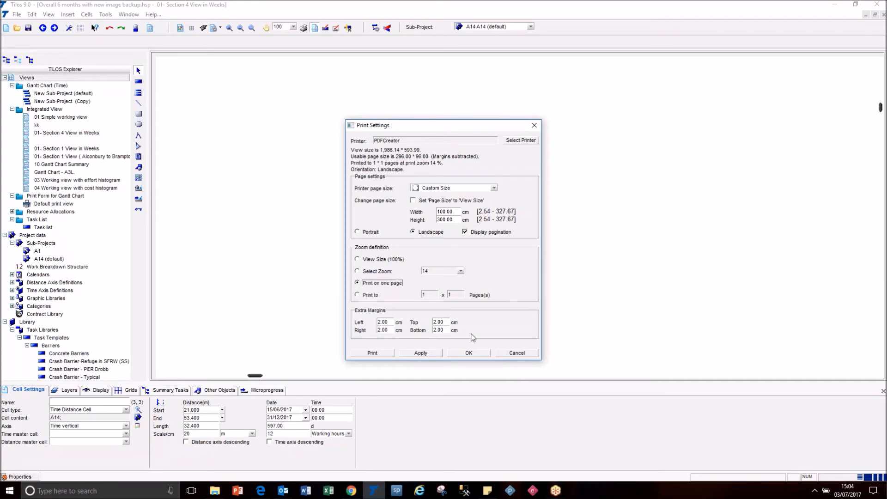
left_click(518, 354)
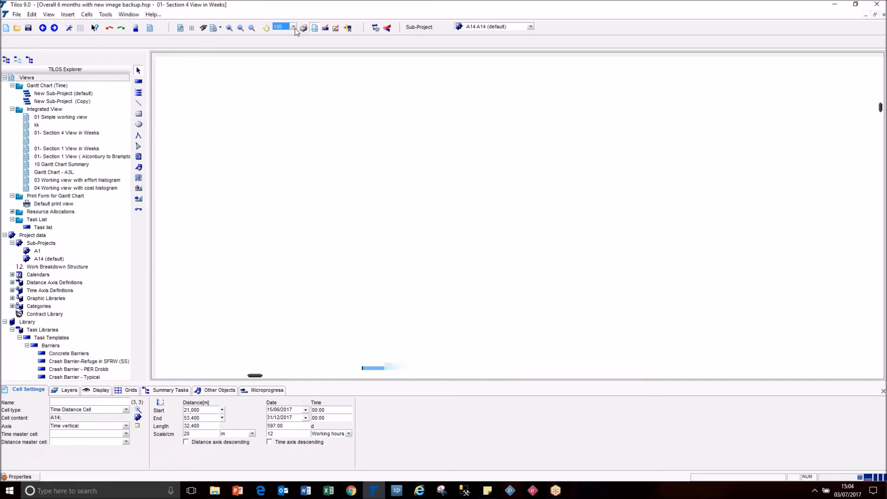
Zoom the chart out to 5% and select the empty A1 TD time-distance cell.
type("5")
key("Return")
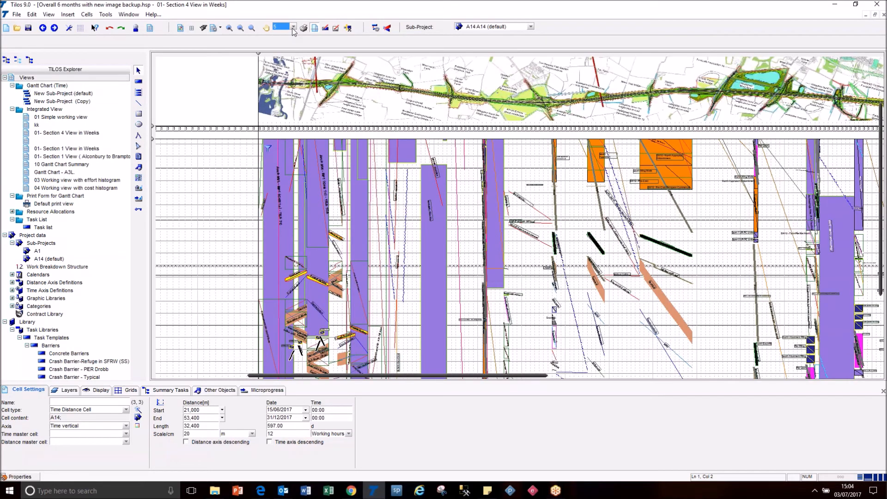
left_click(216, 182)
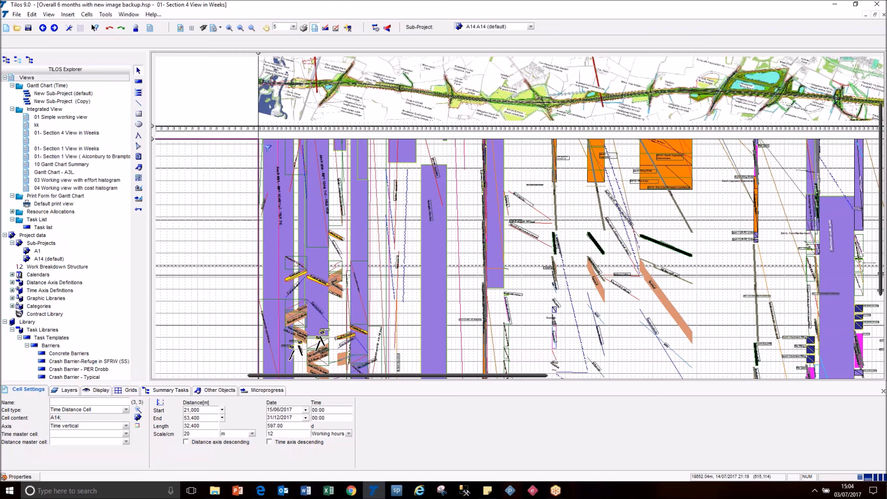
left_click_drag(414, 378, 328, 378)
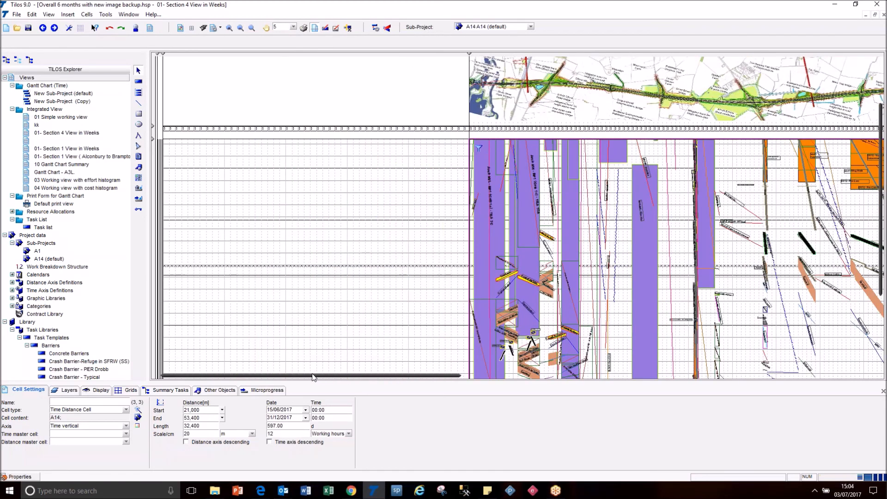
left_click(290, 214)
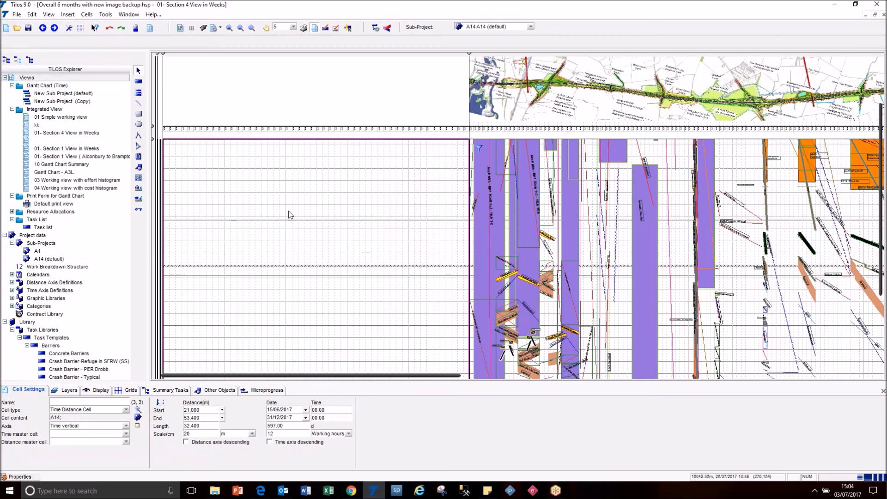